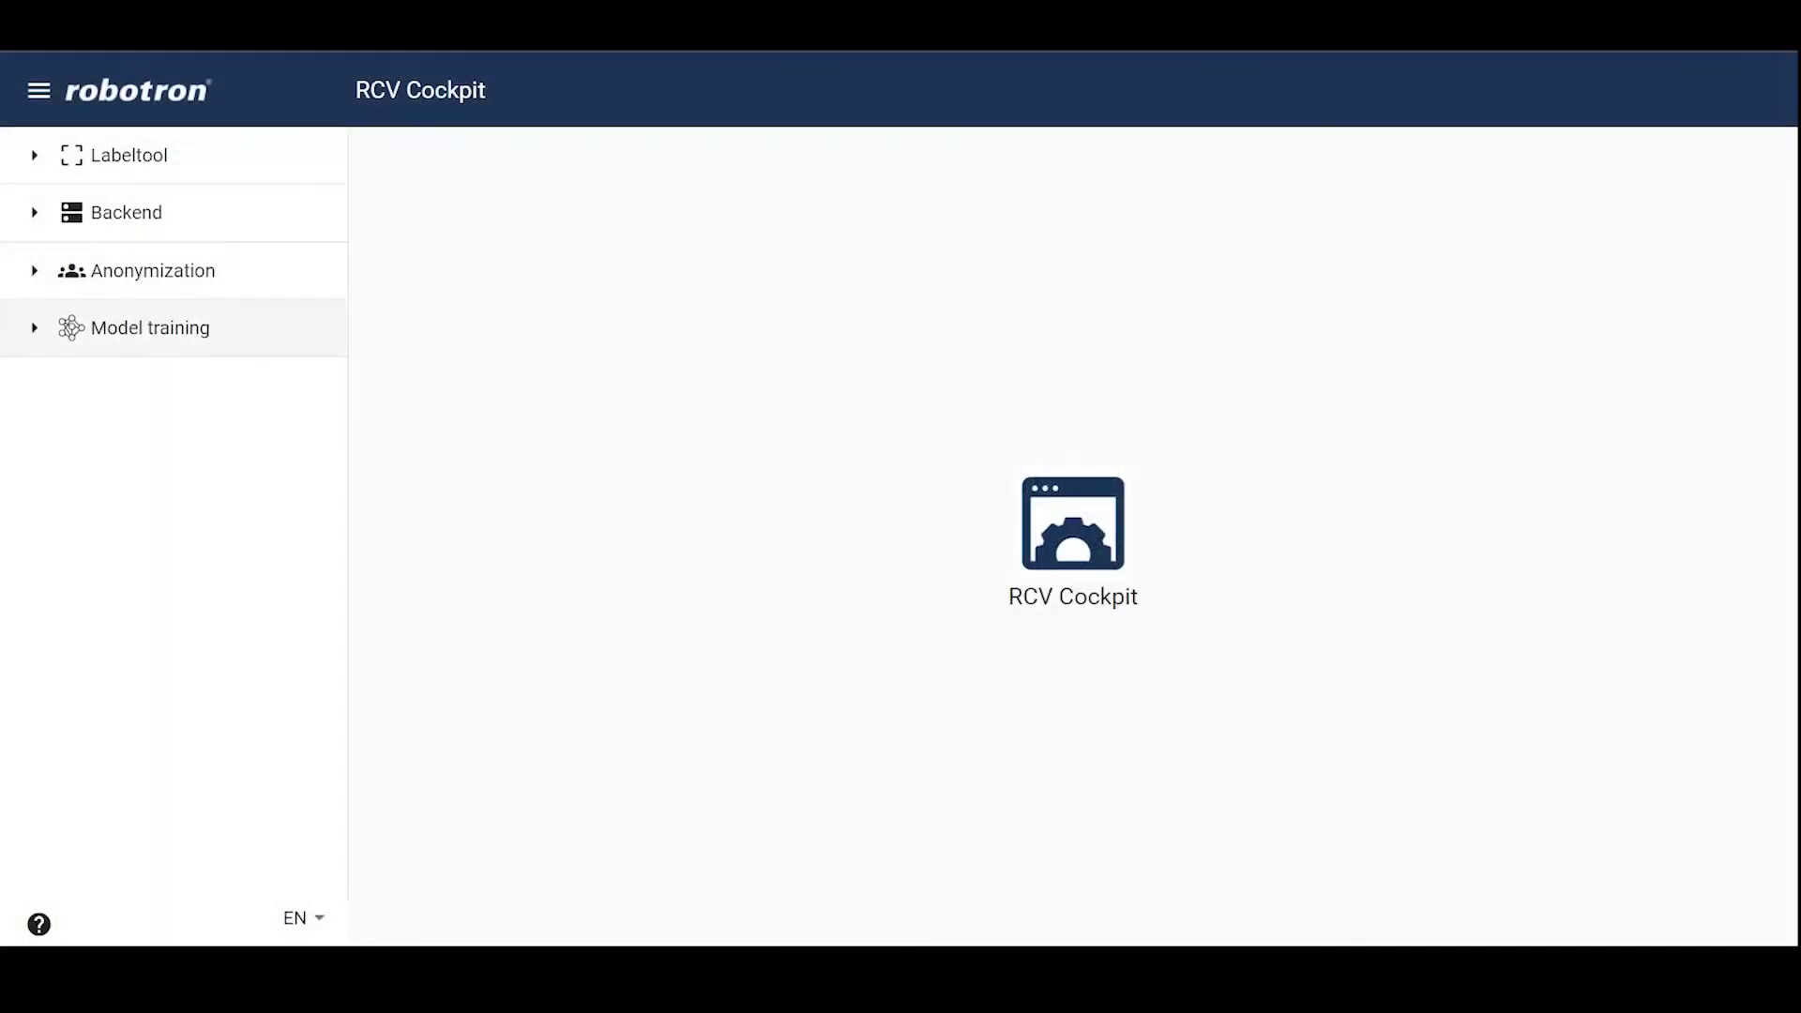
Open the Training list under Model training > RCV Training in the sidebar.
{"action": "left_click", "coordinate": [198, 343]}
{"action": "left_click", "coordinate": [183, 404]}
{"action": "left_click", "coordinate": [190, 432]}
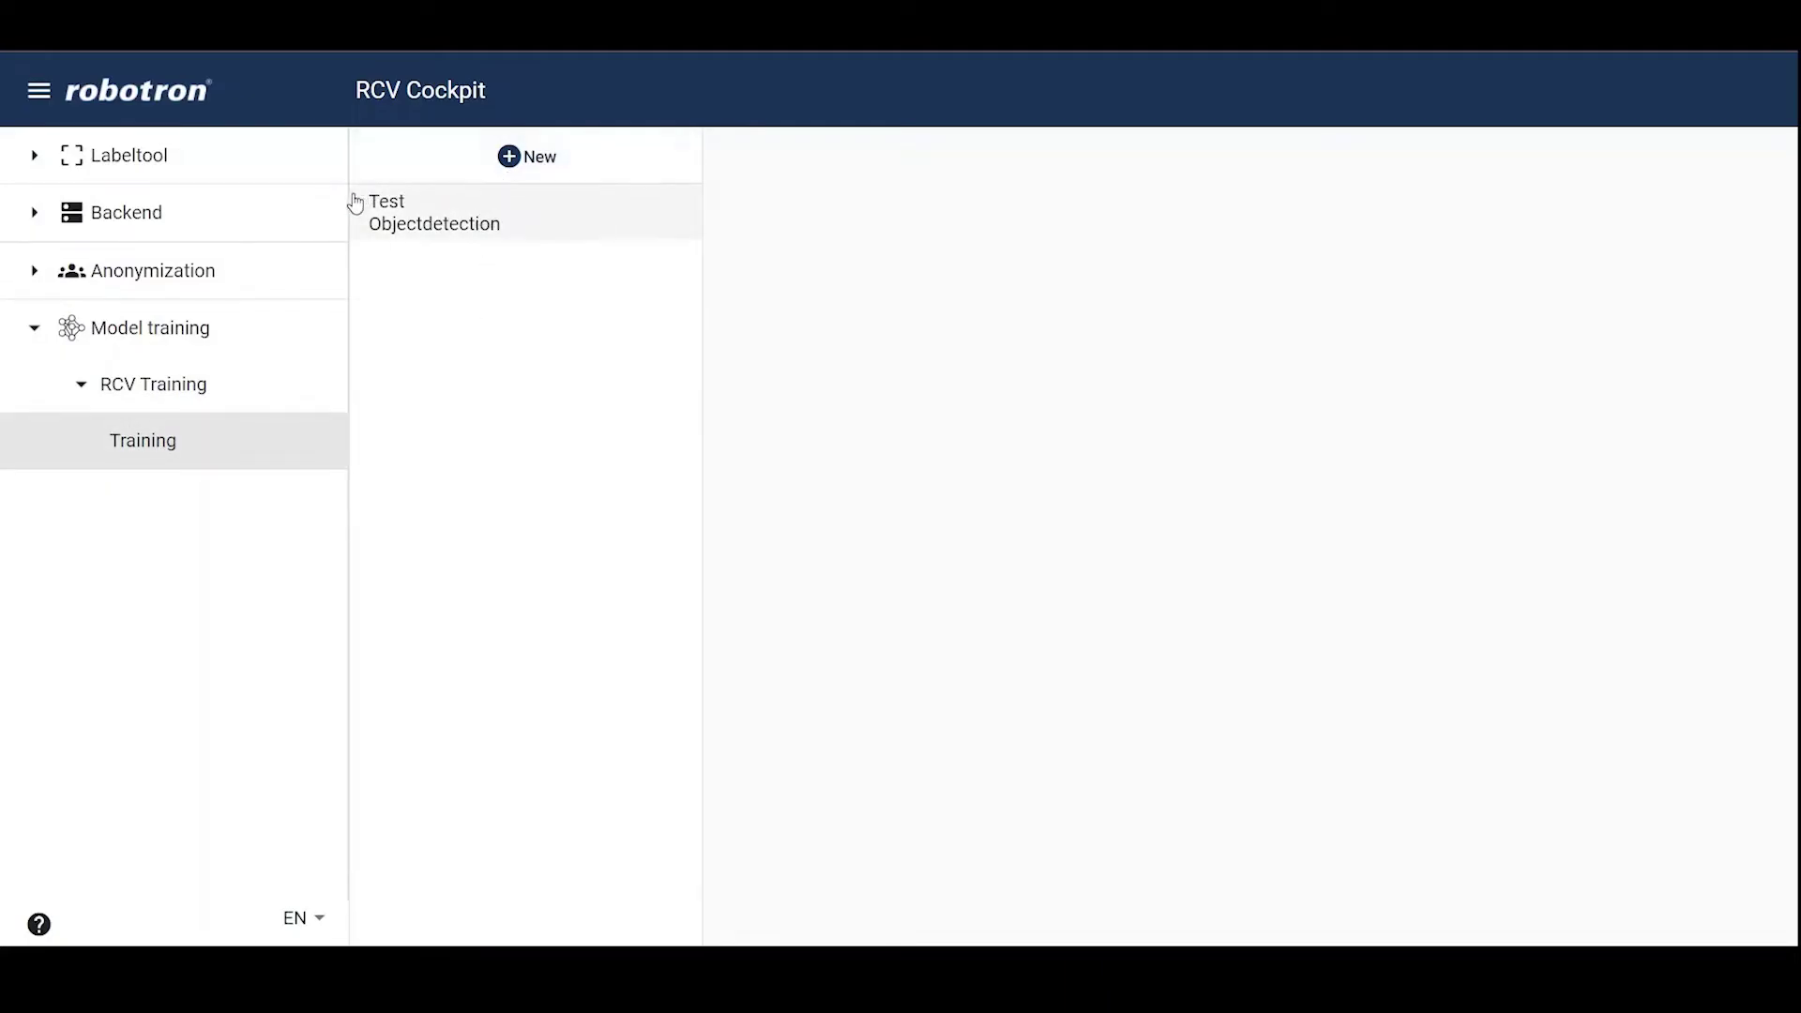
Create a new model training named toys_demo and browse into the Toys topic's subtopics.
{"action": "left_click", "coordinate": [524, 168]}
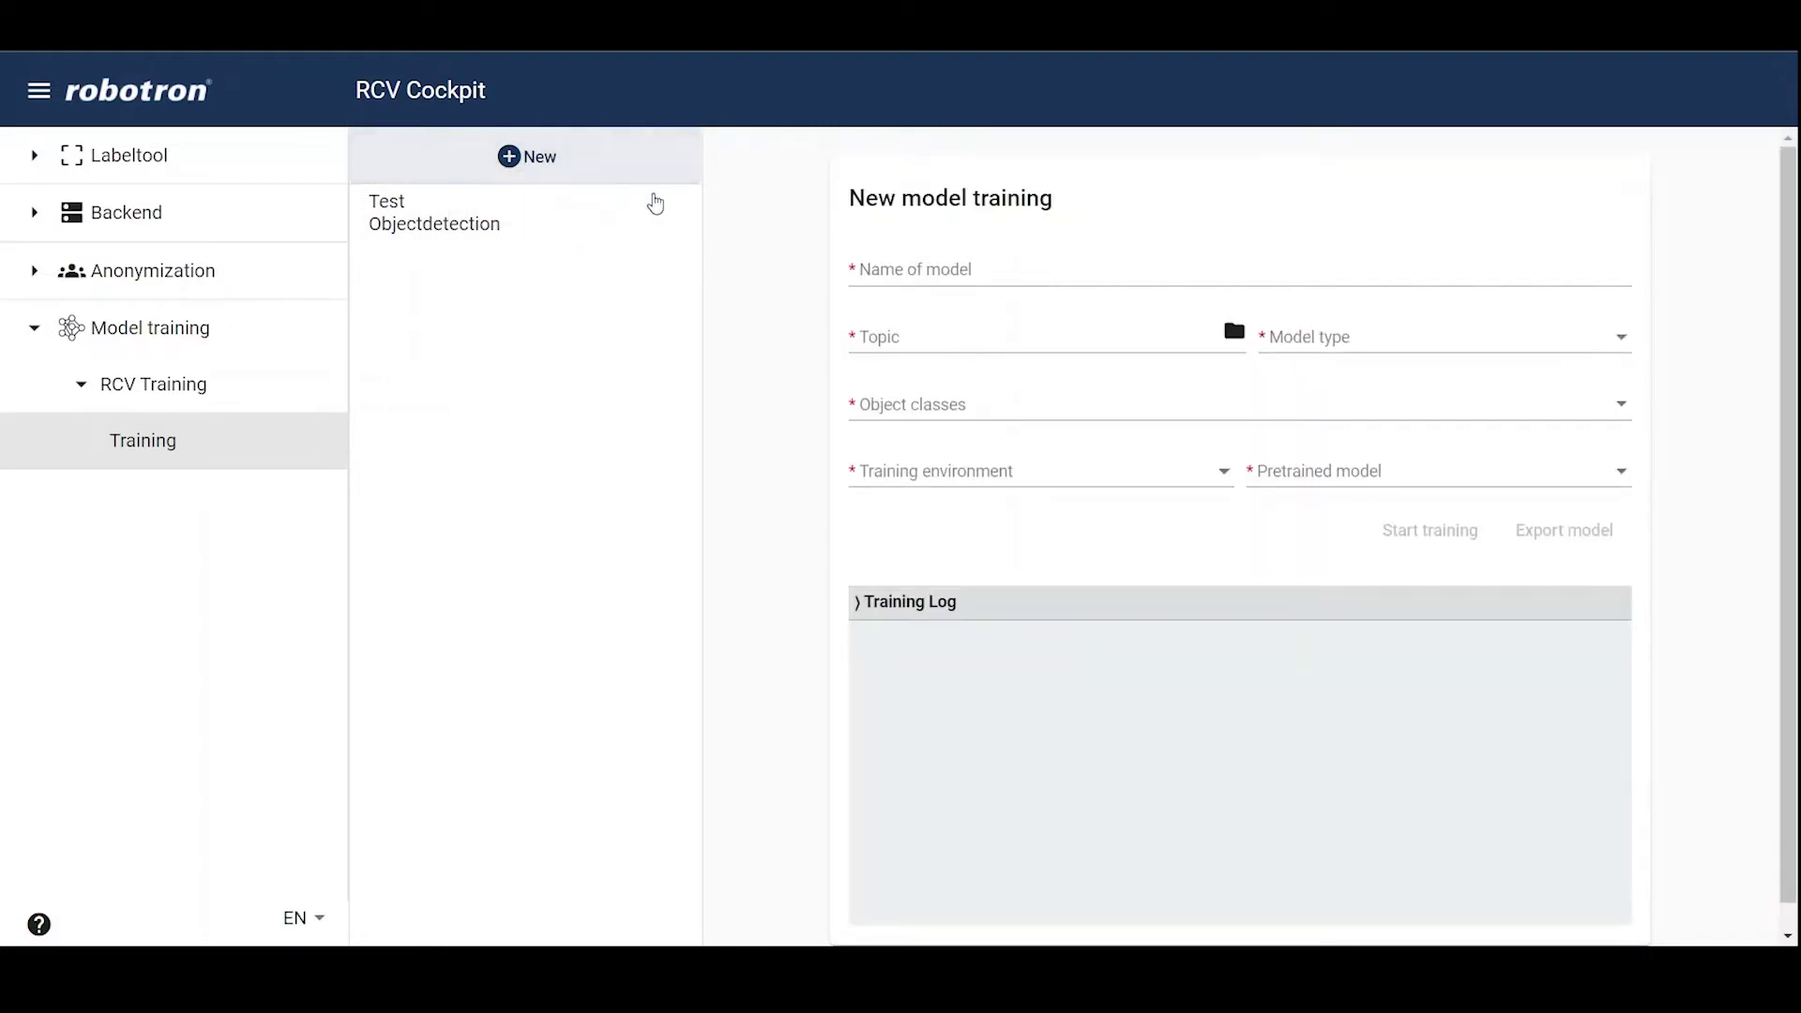
{"action": "left_click", "coordinate": [654, 203]}
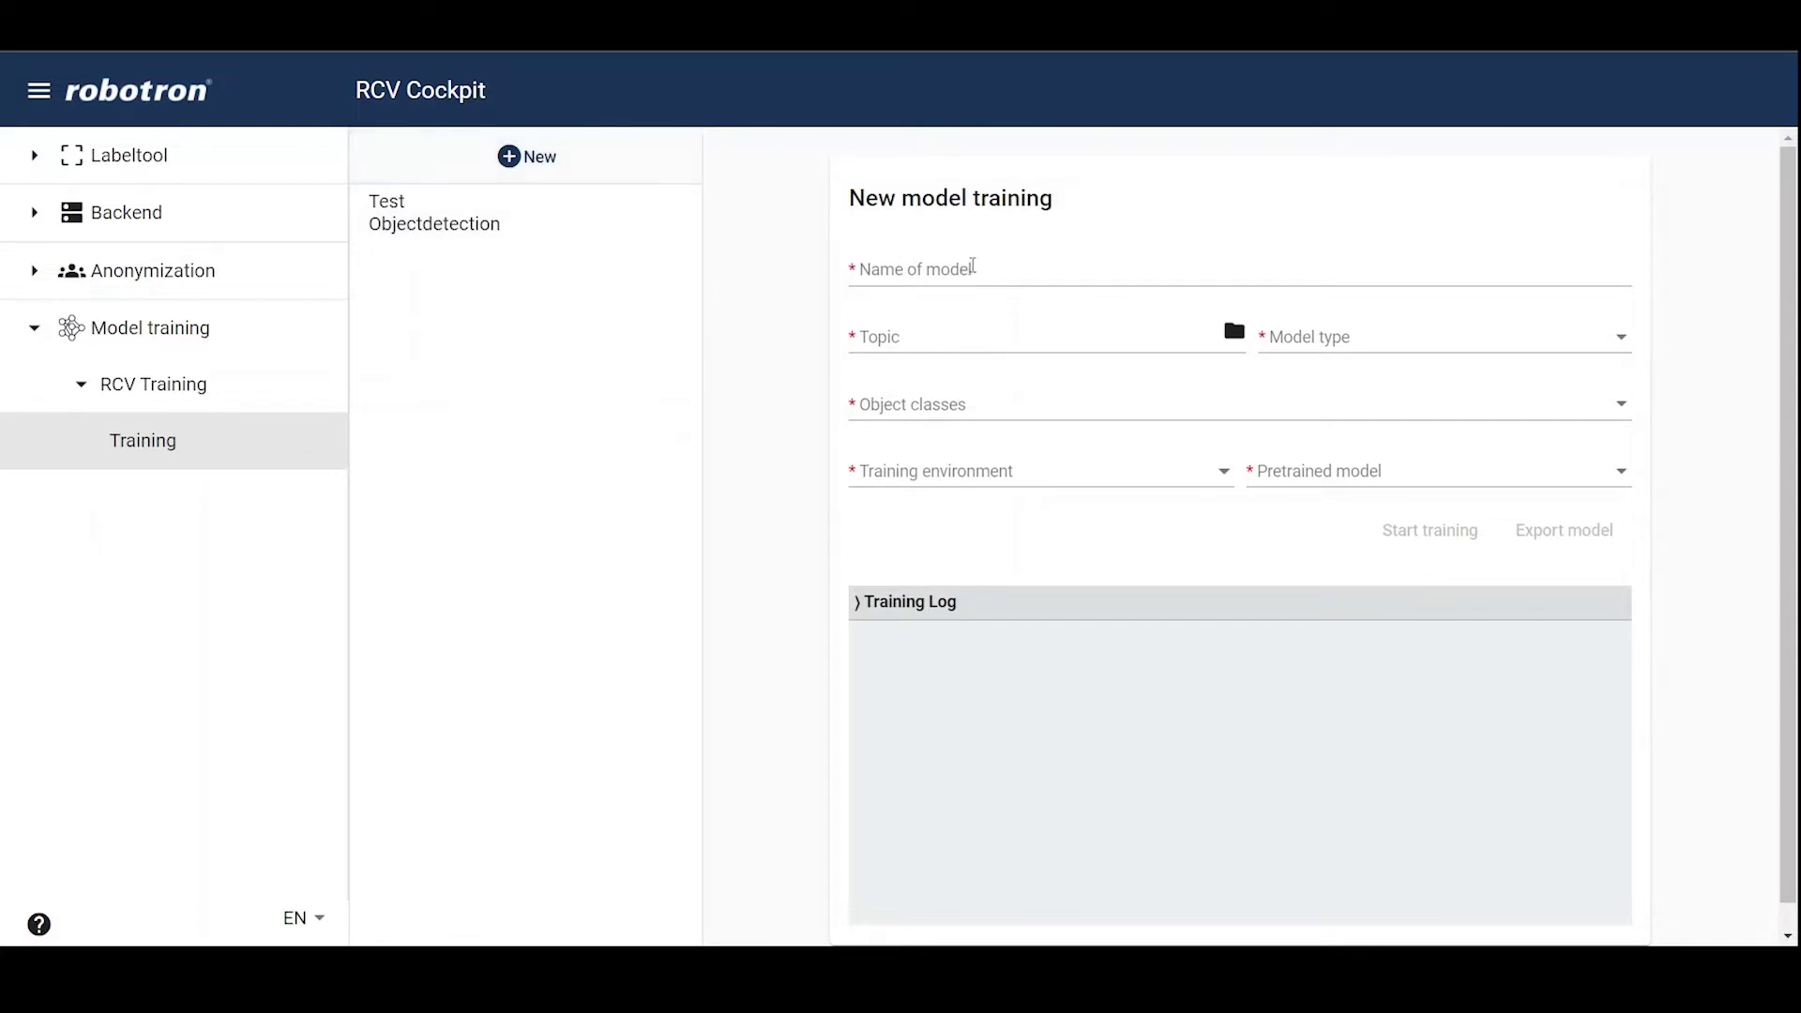
{"action": "mouse_move", "coordinate": [971, 270]}
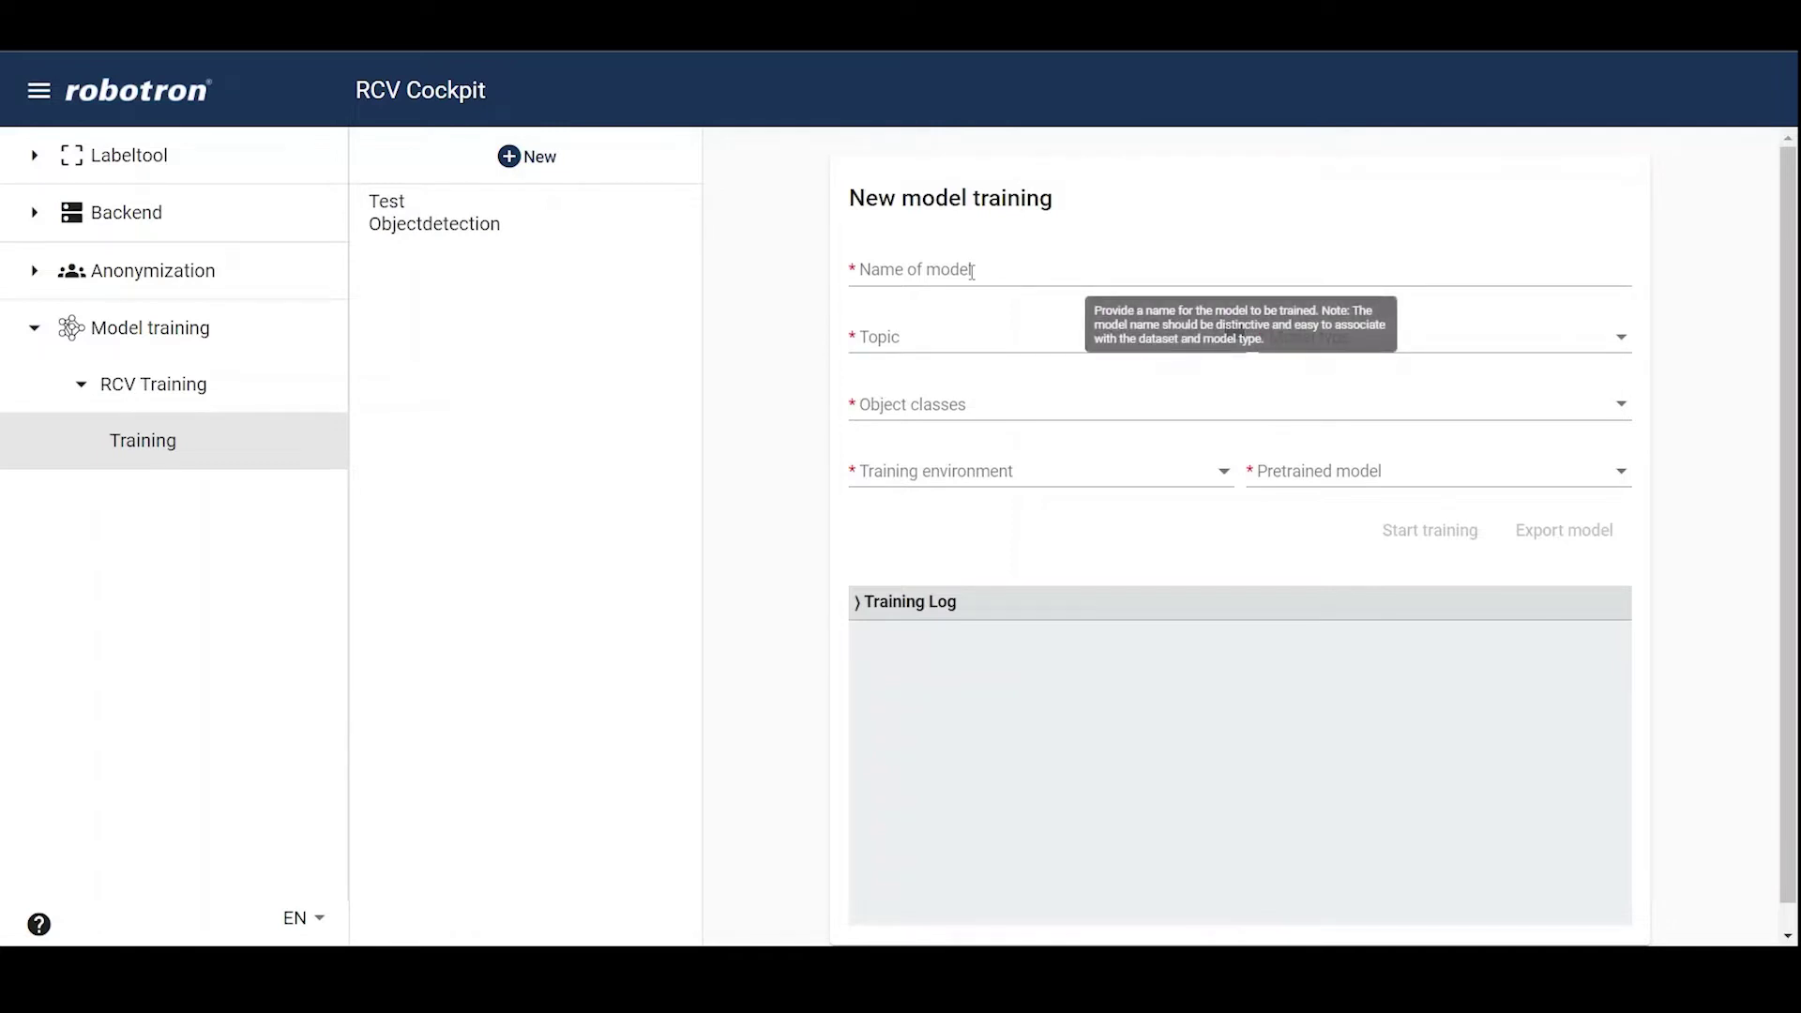
{"action": "left_click", "coordinate": [952, 259]}
{"action": "type", "text": "to"}
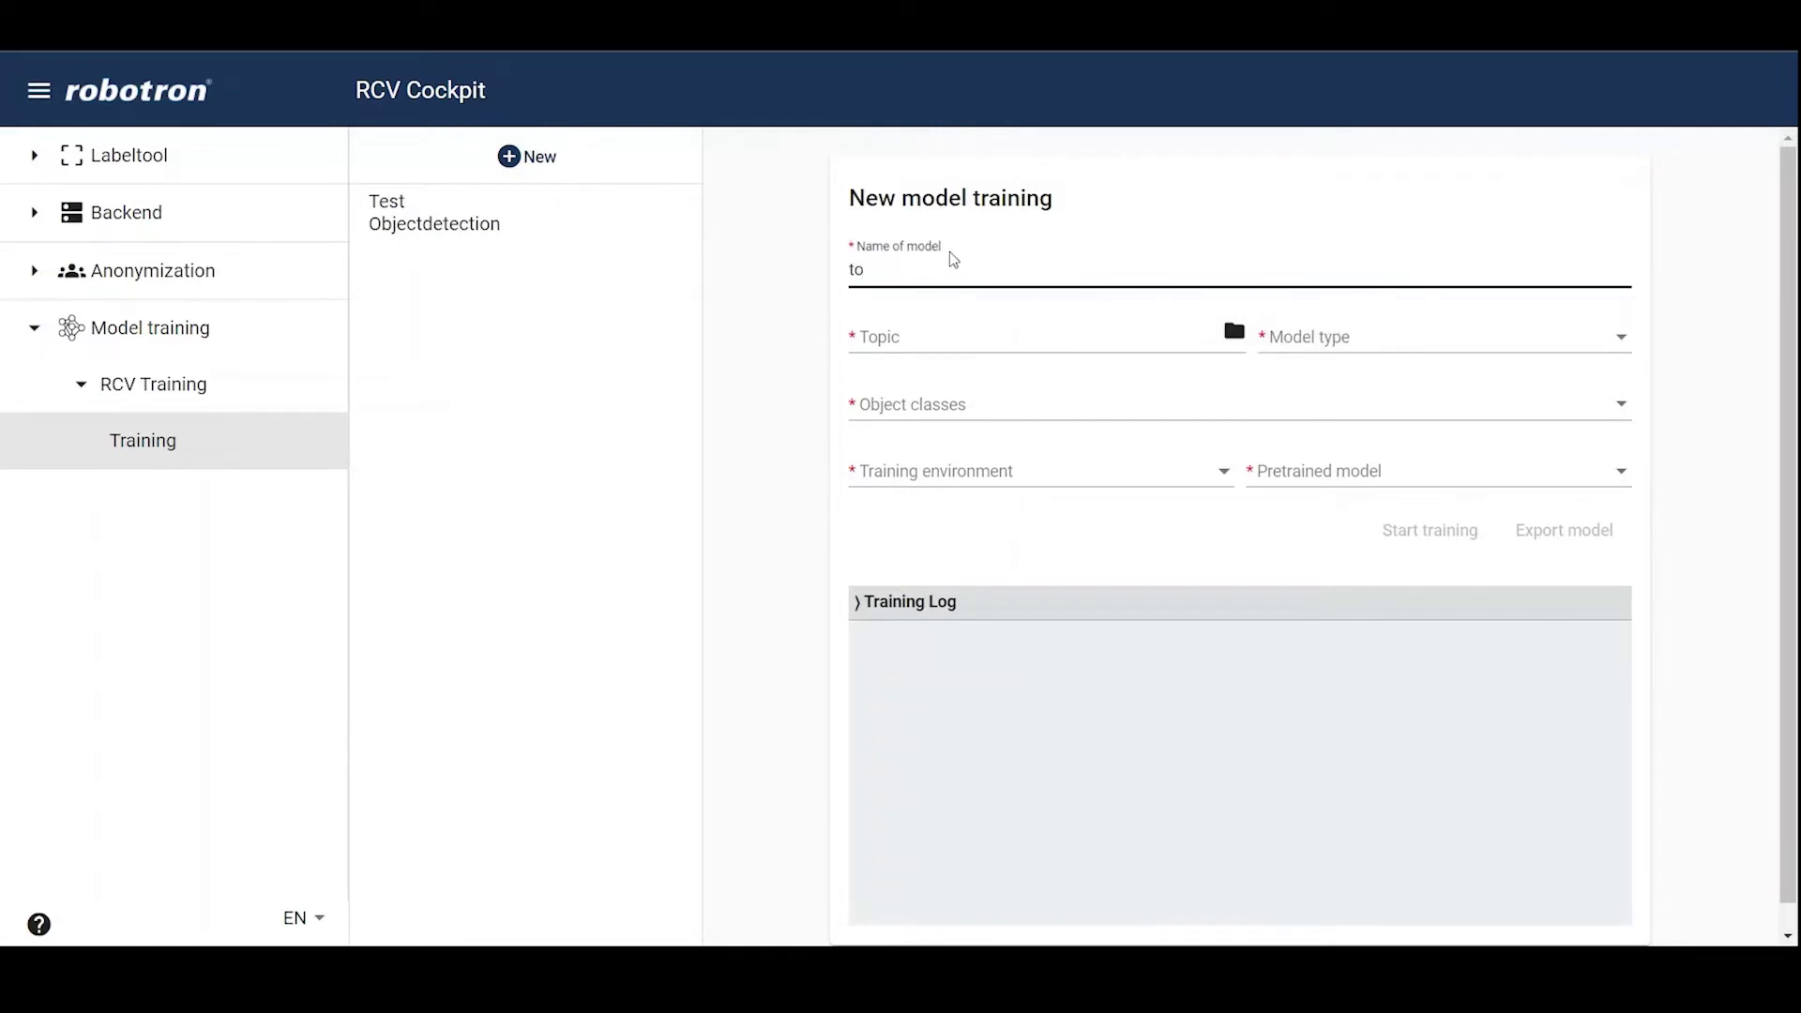
{"action": "type", "text": "ys_demo"}
{"action": "left_click", "coordinate": [1235, 331]}
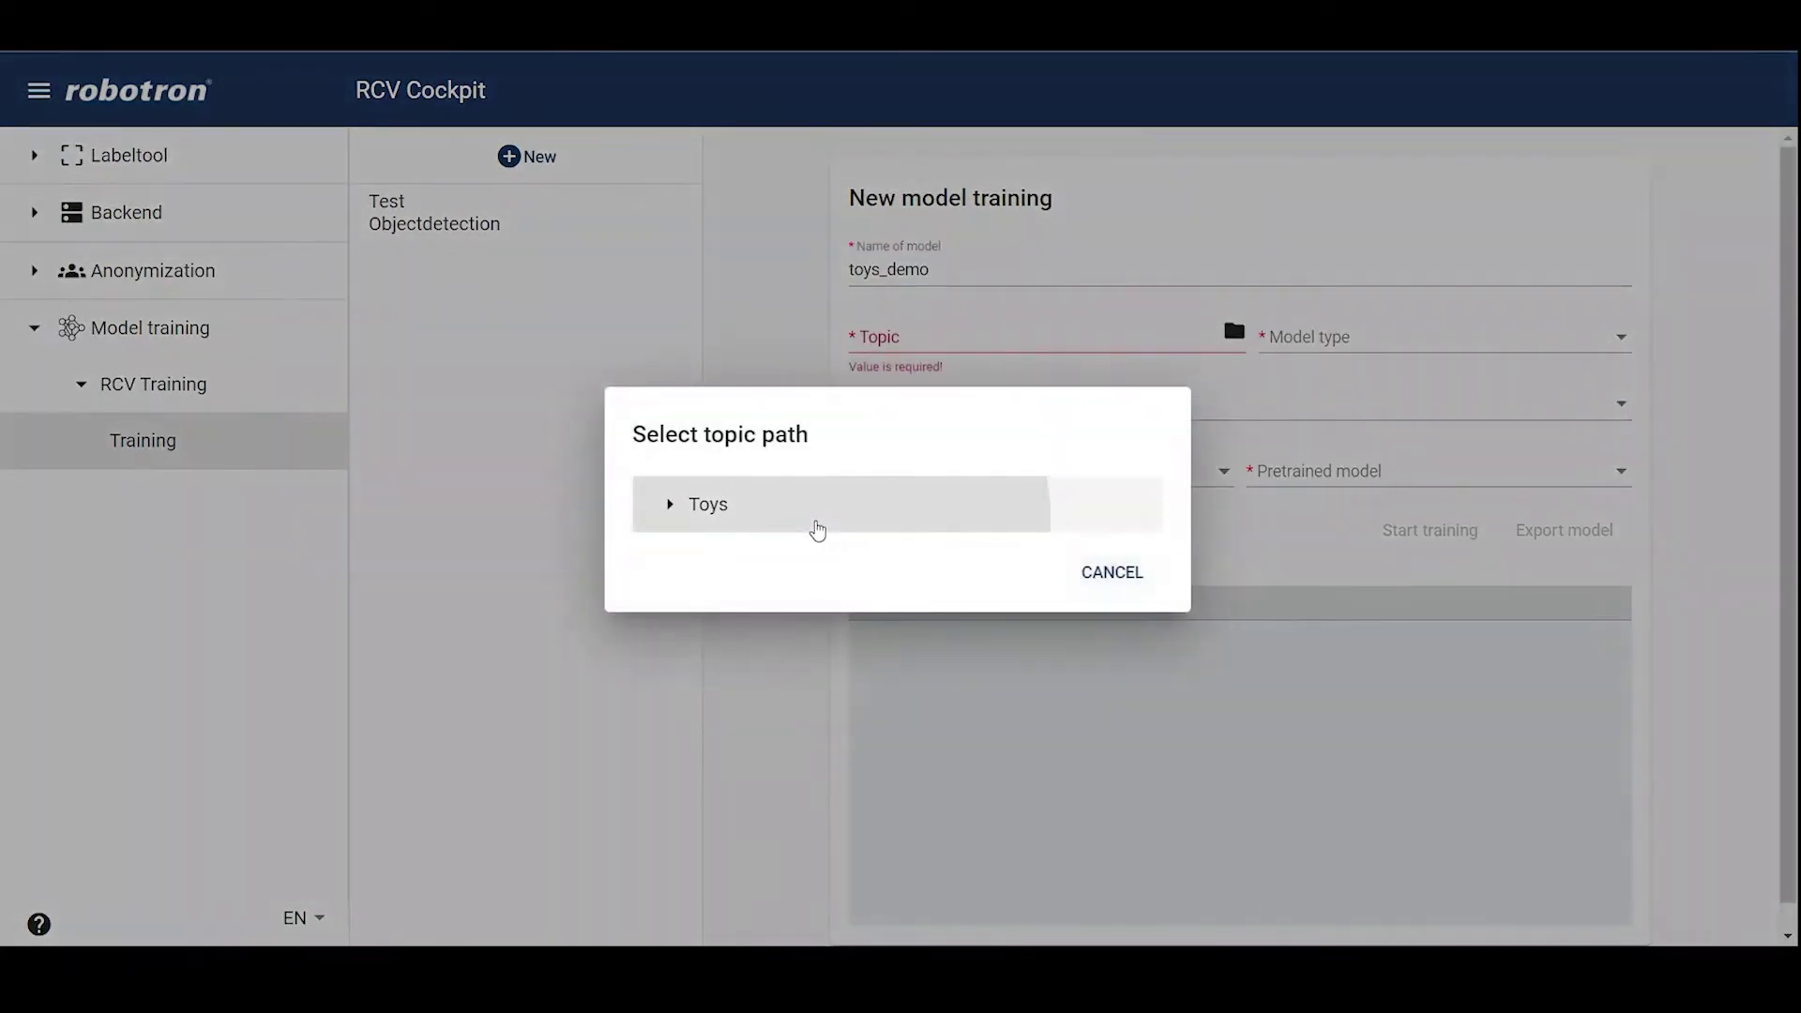
{"action": "left_click", "coordinate": [816, 526]}
Use topic Toys_trained with Objectdetection, PyTorch Training PROD and pretrained faster_rcnn_resnet50.
{"action": "left_click", "coordinate": [1111, 657]}
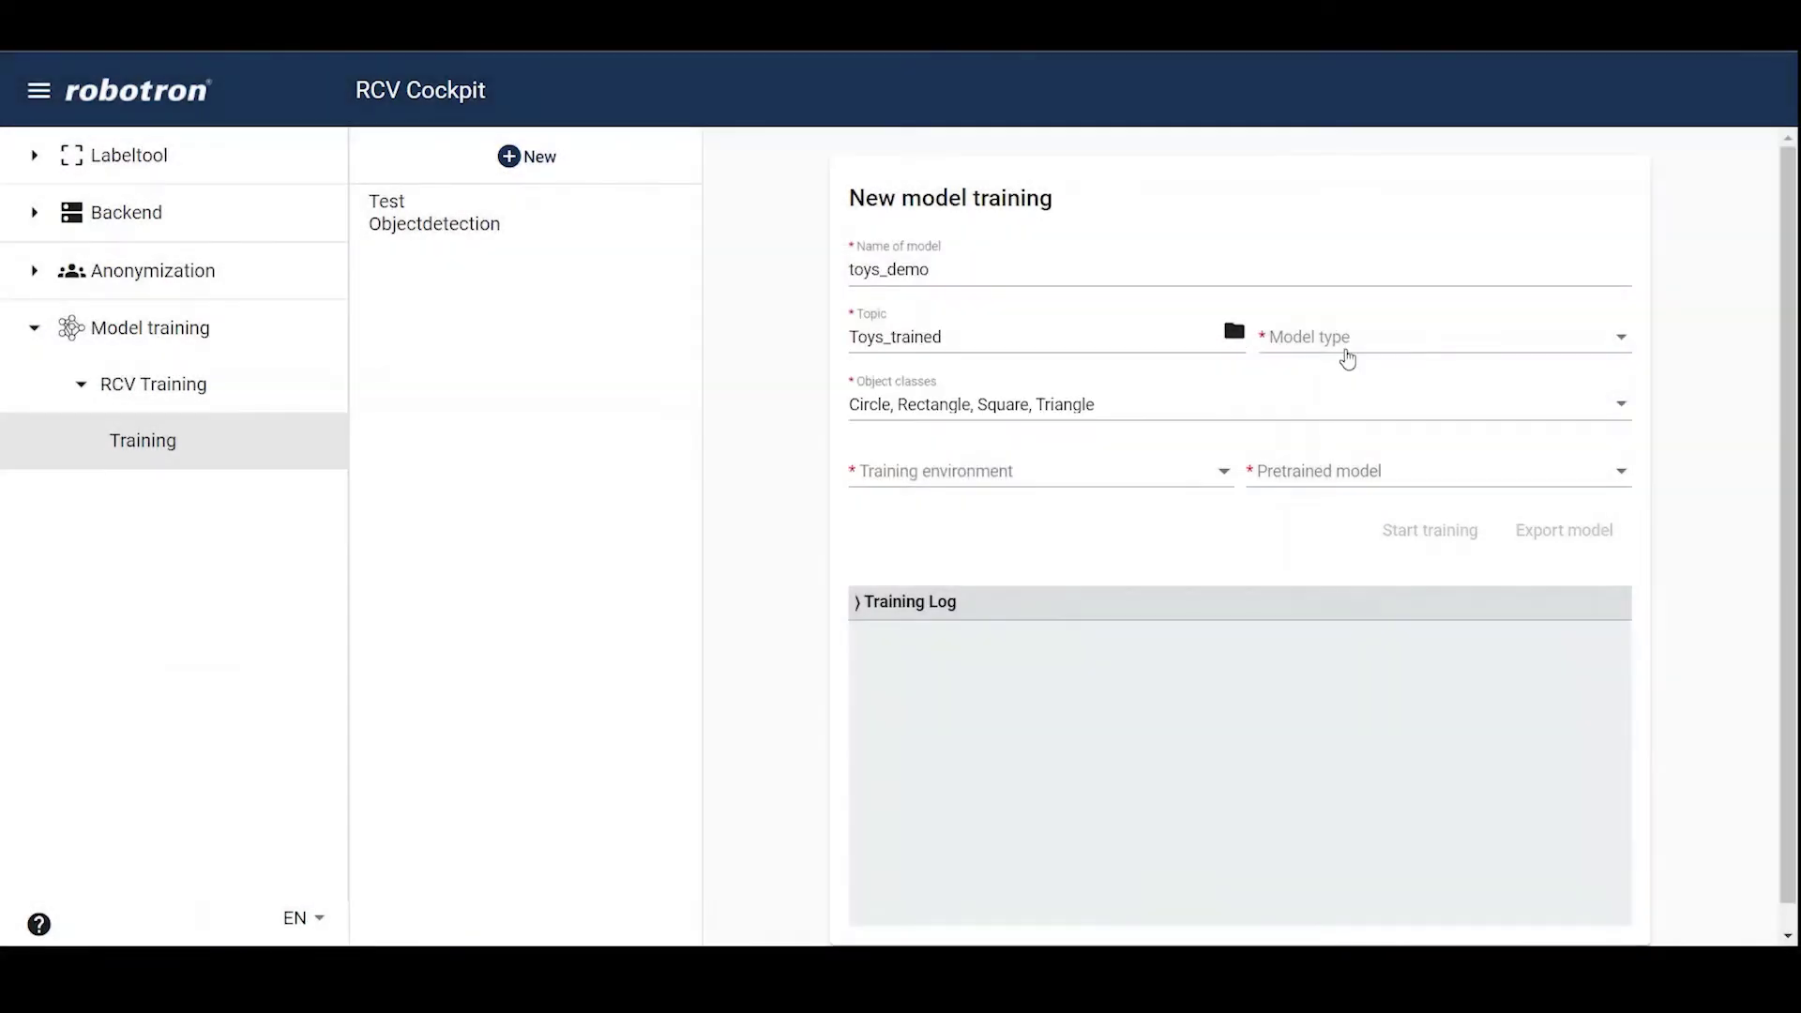
{"action": "left_click", "coordinate": [1367, 346]}
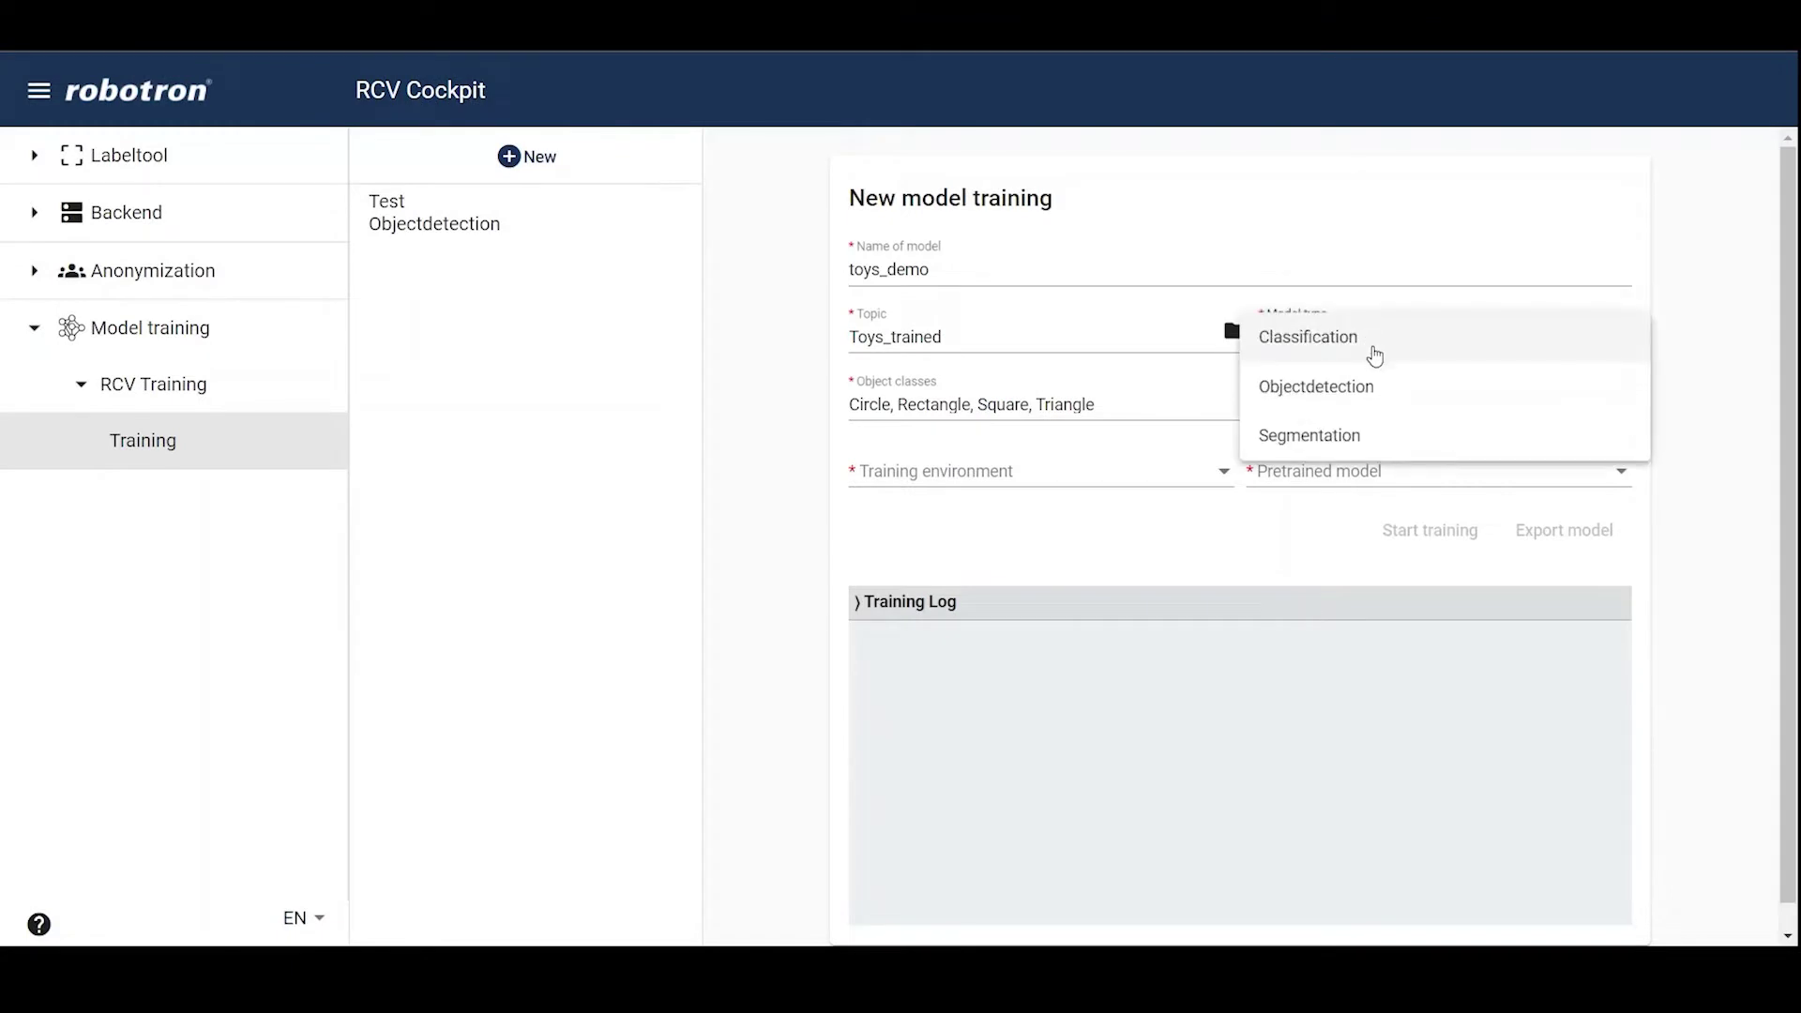
{"action": "left_click", "coordinate": [1382, 392]}
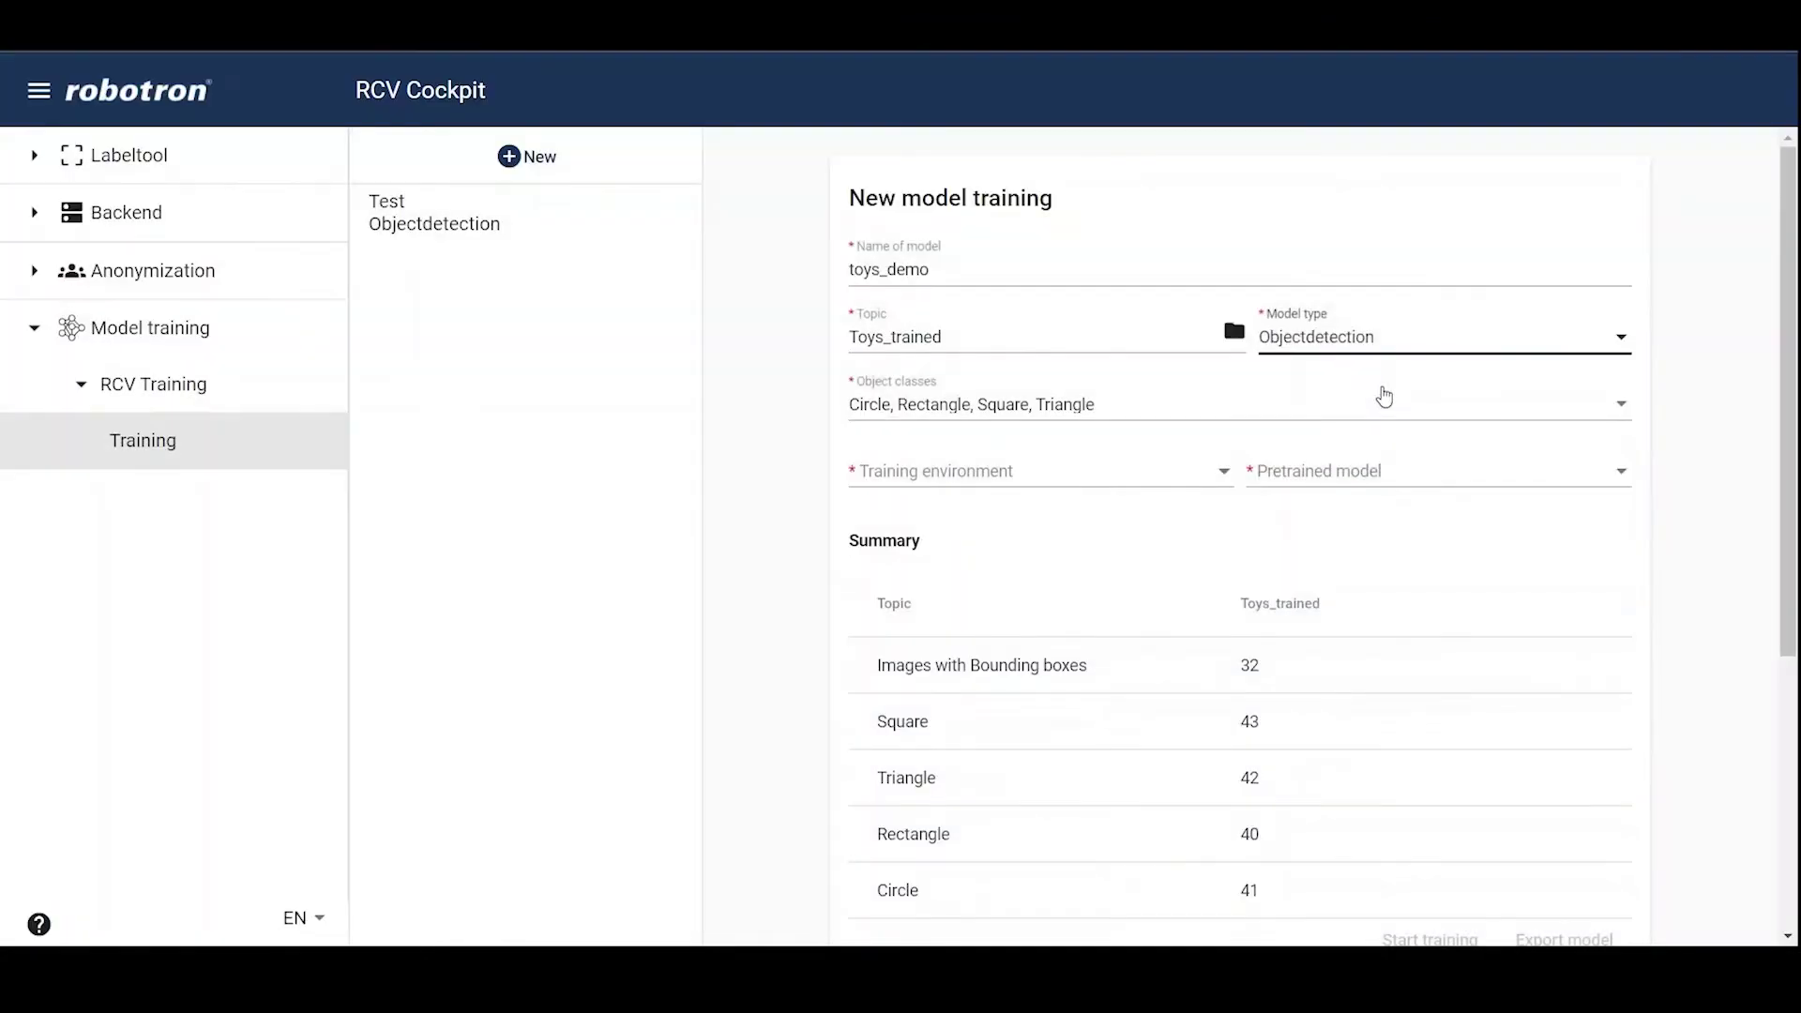
{"action": "left_click", "coordinate": [1100, 474]}
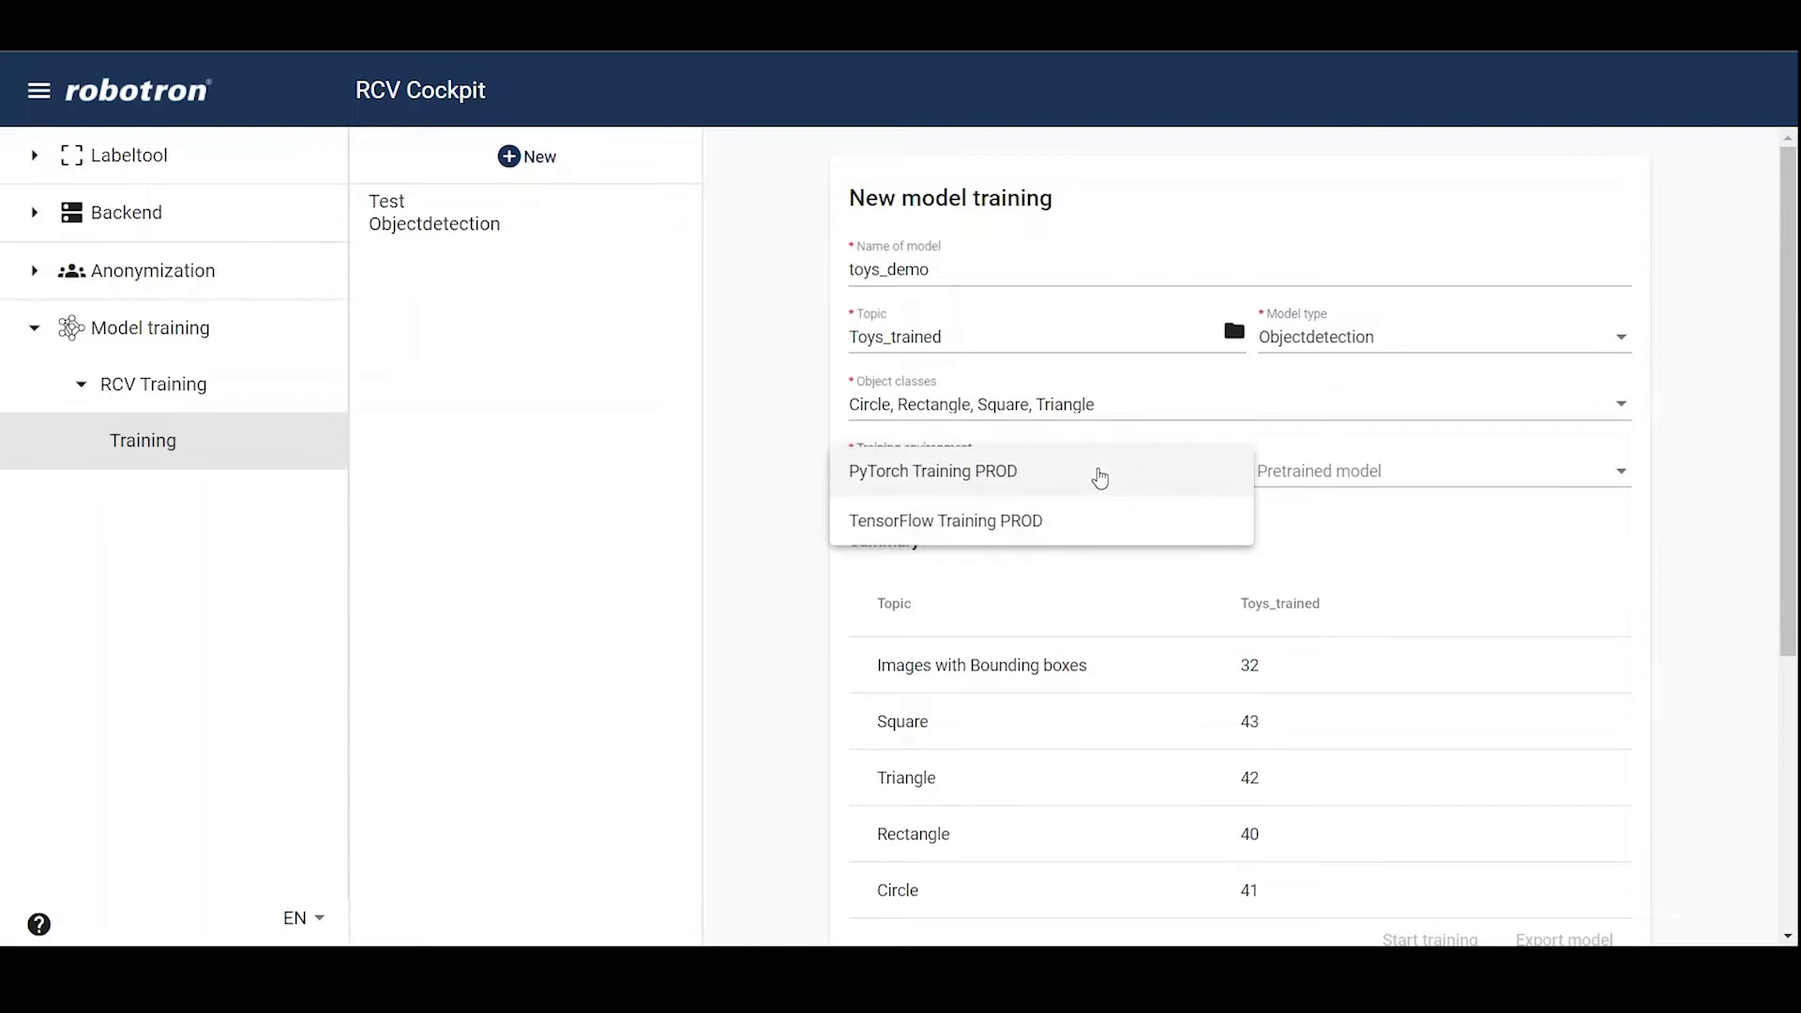
{"action": "left_click", "coordinate": [984, 483]}
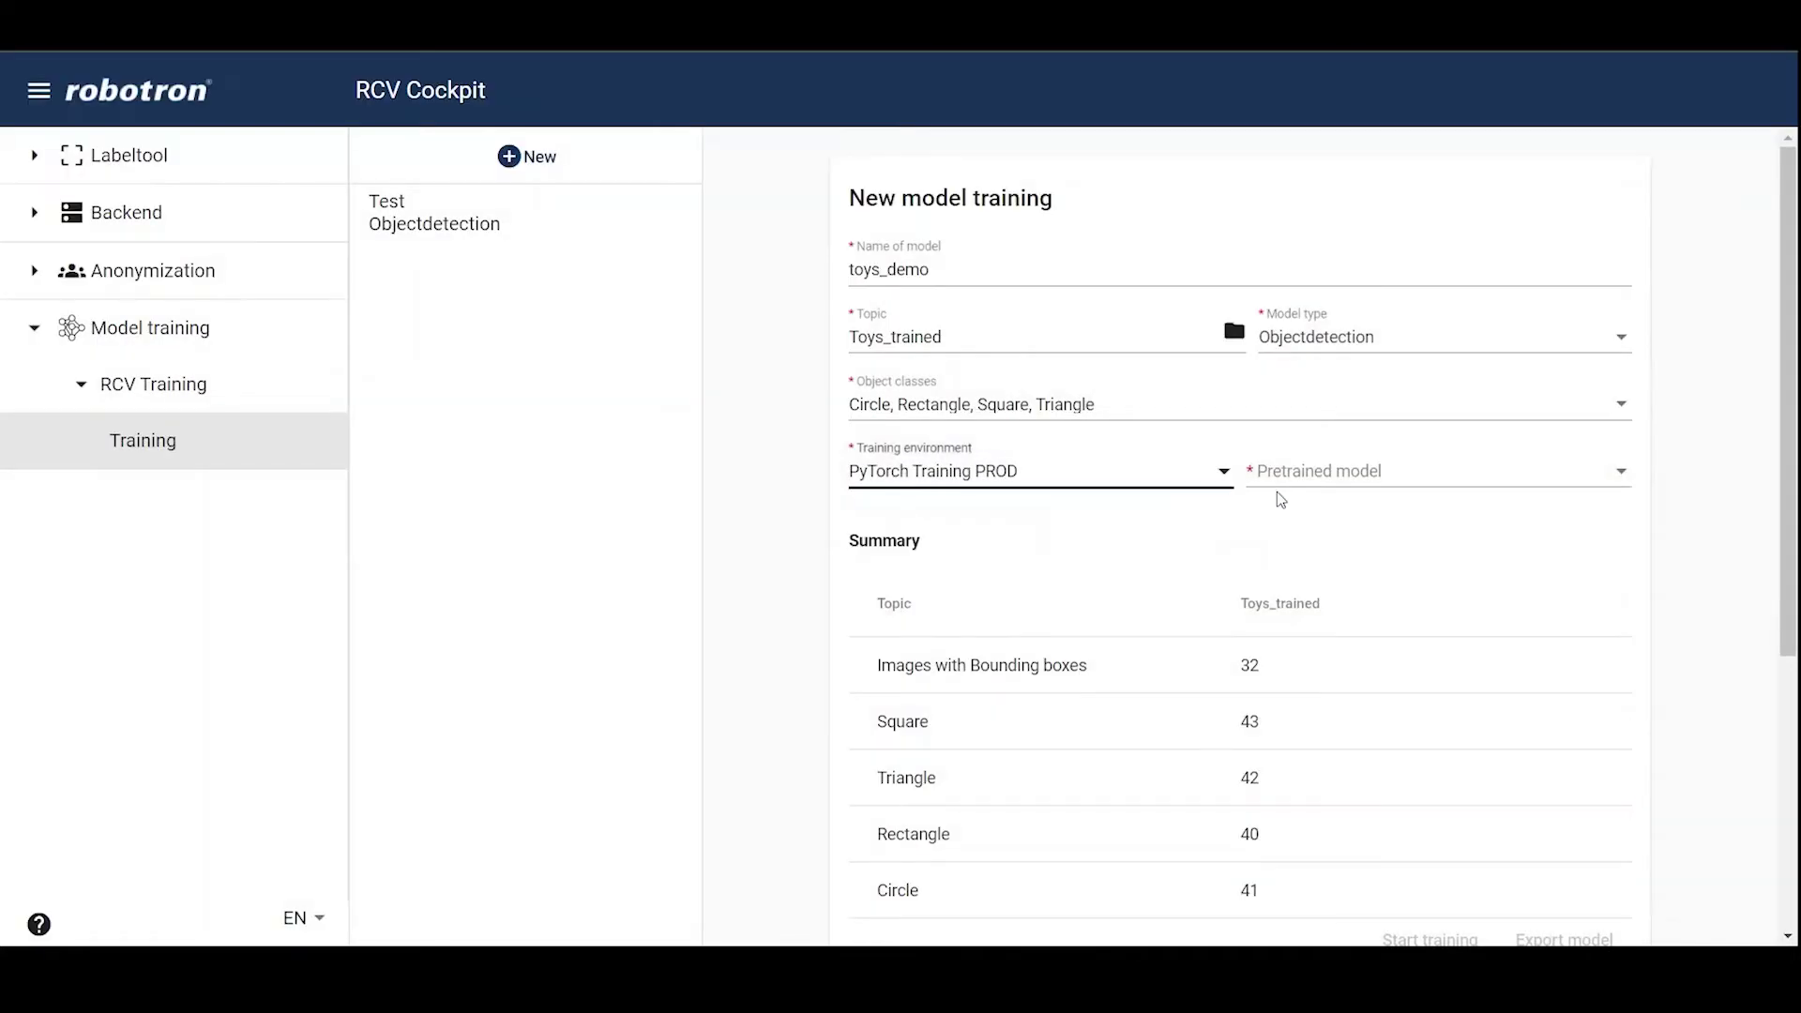
{"action": "left_click", "coordinate": [1313, 473]}
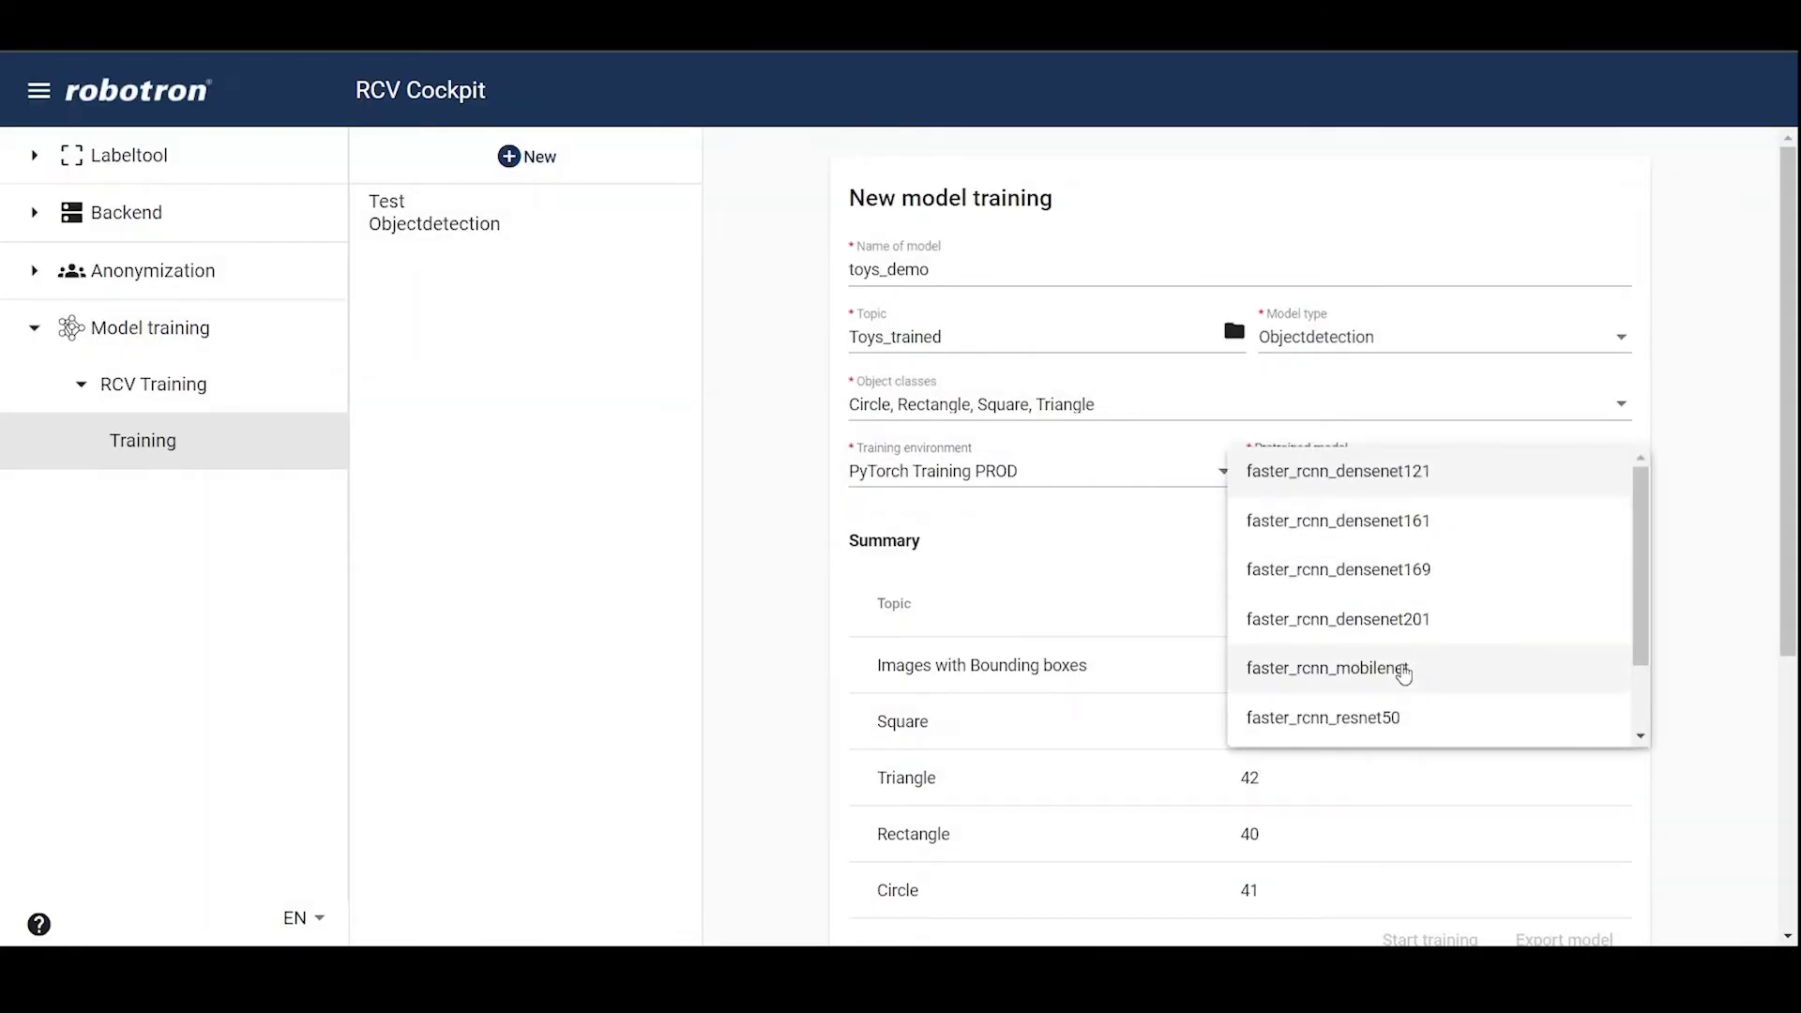
{"action": "left_click", "coordinate": [1445, 738]}
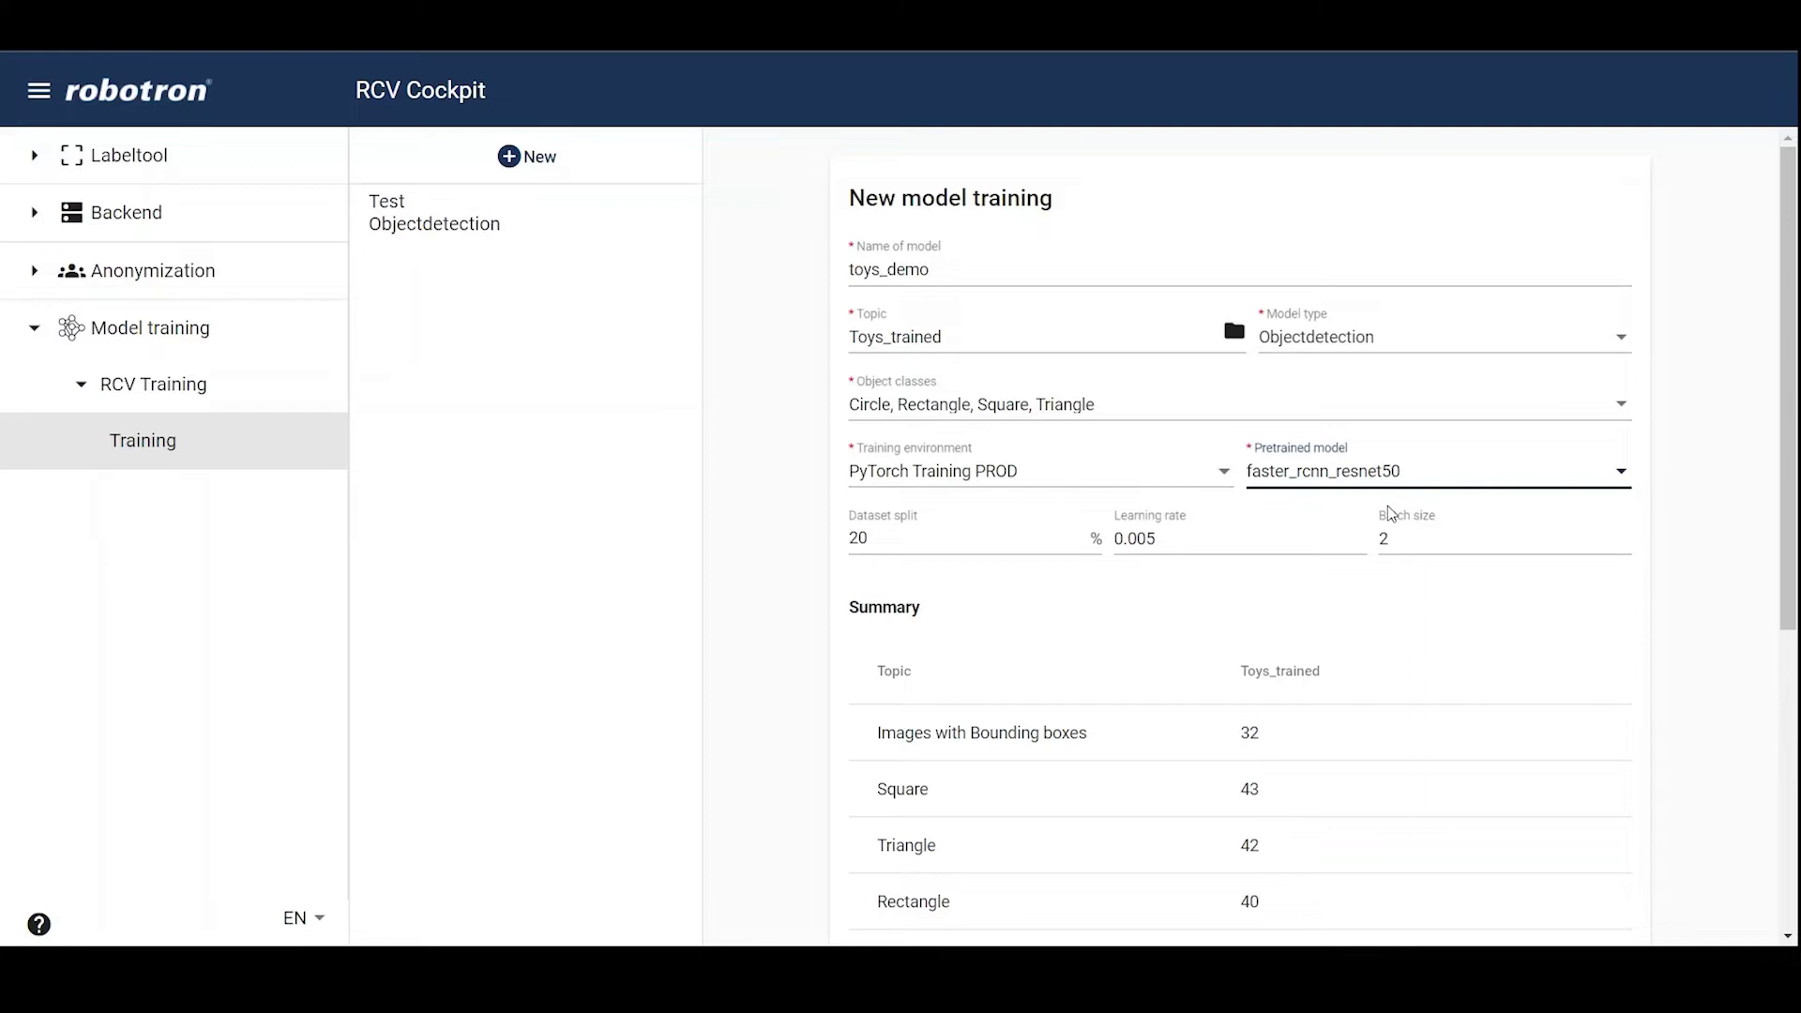
{"action": "left_click", "coordinate": [898, 538]}
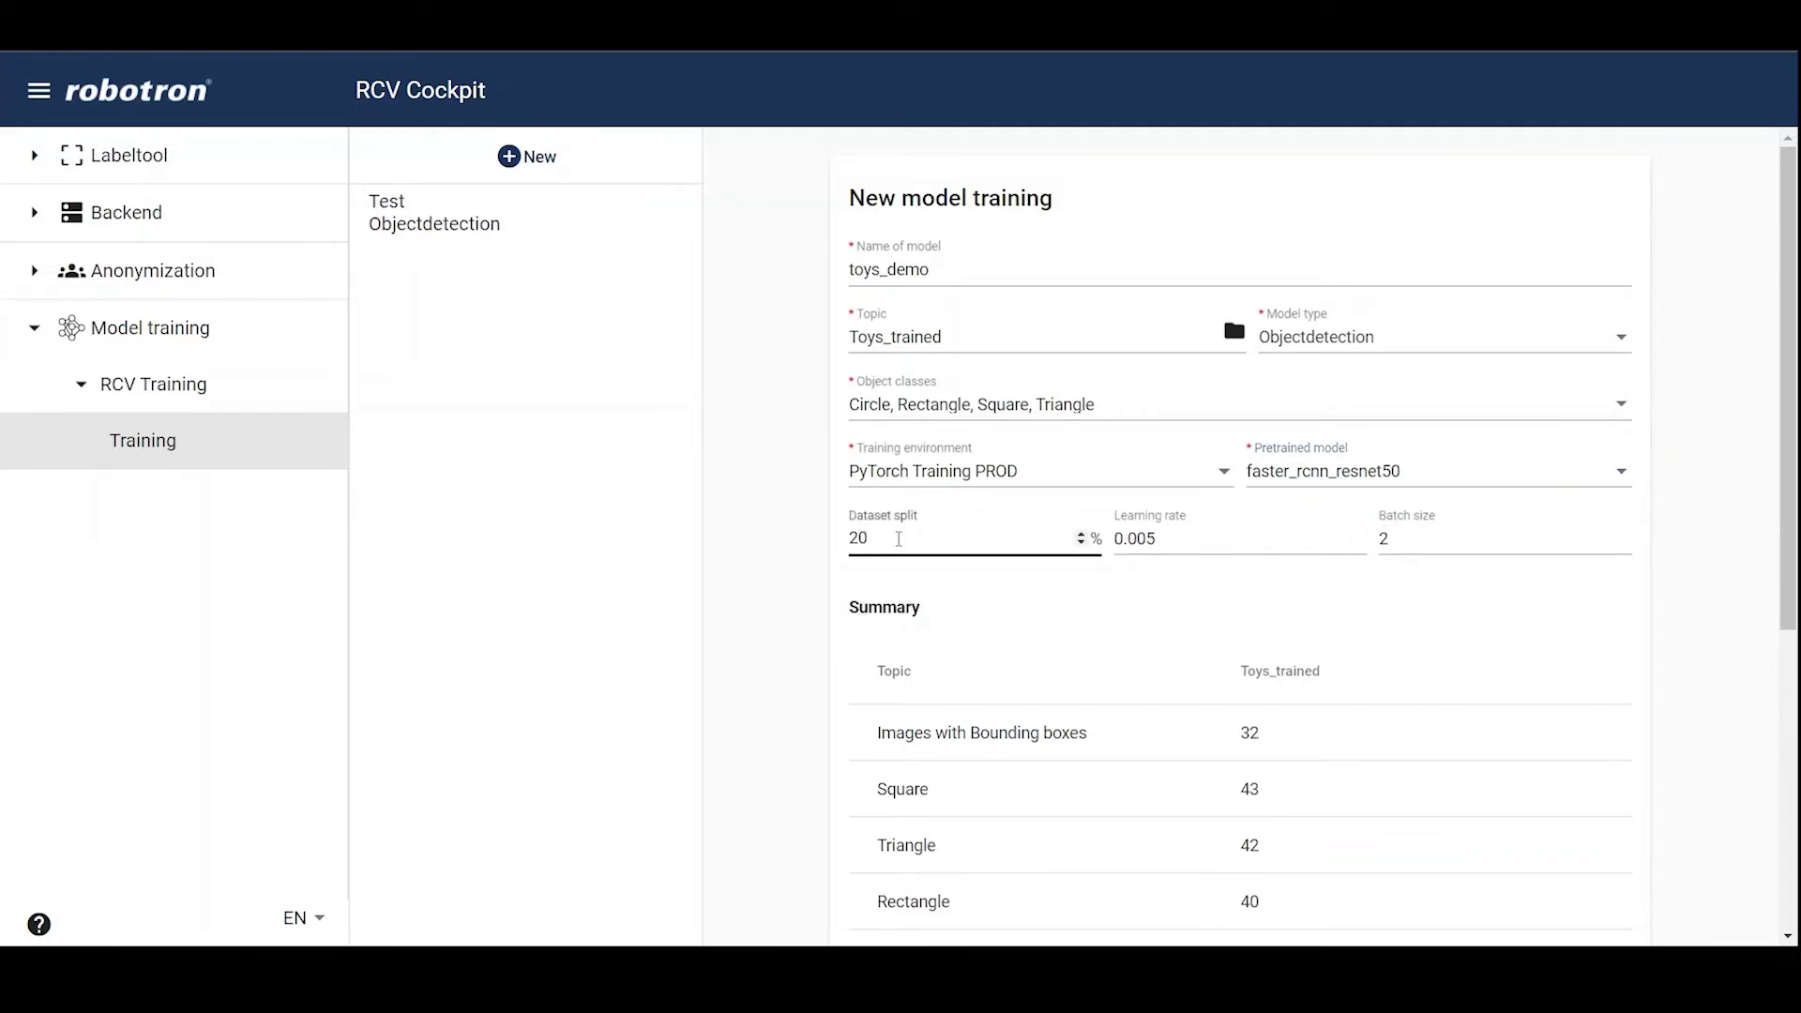
{"action": "scroll", "coordinate": [914, 351], "scroll_direction": "down", "scroll_amount": 3}
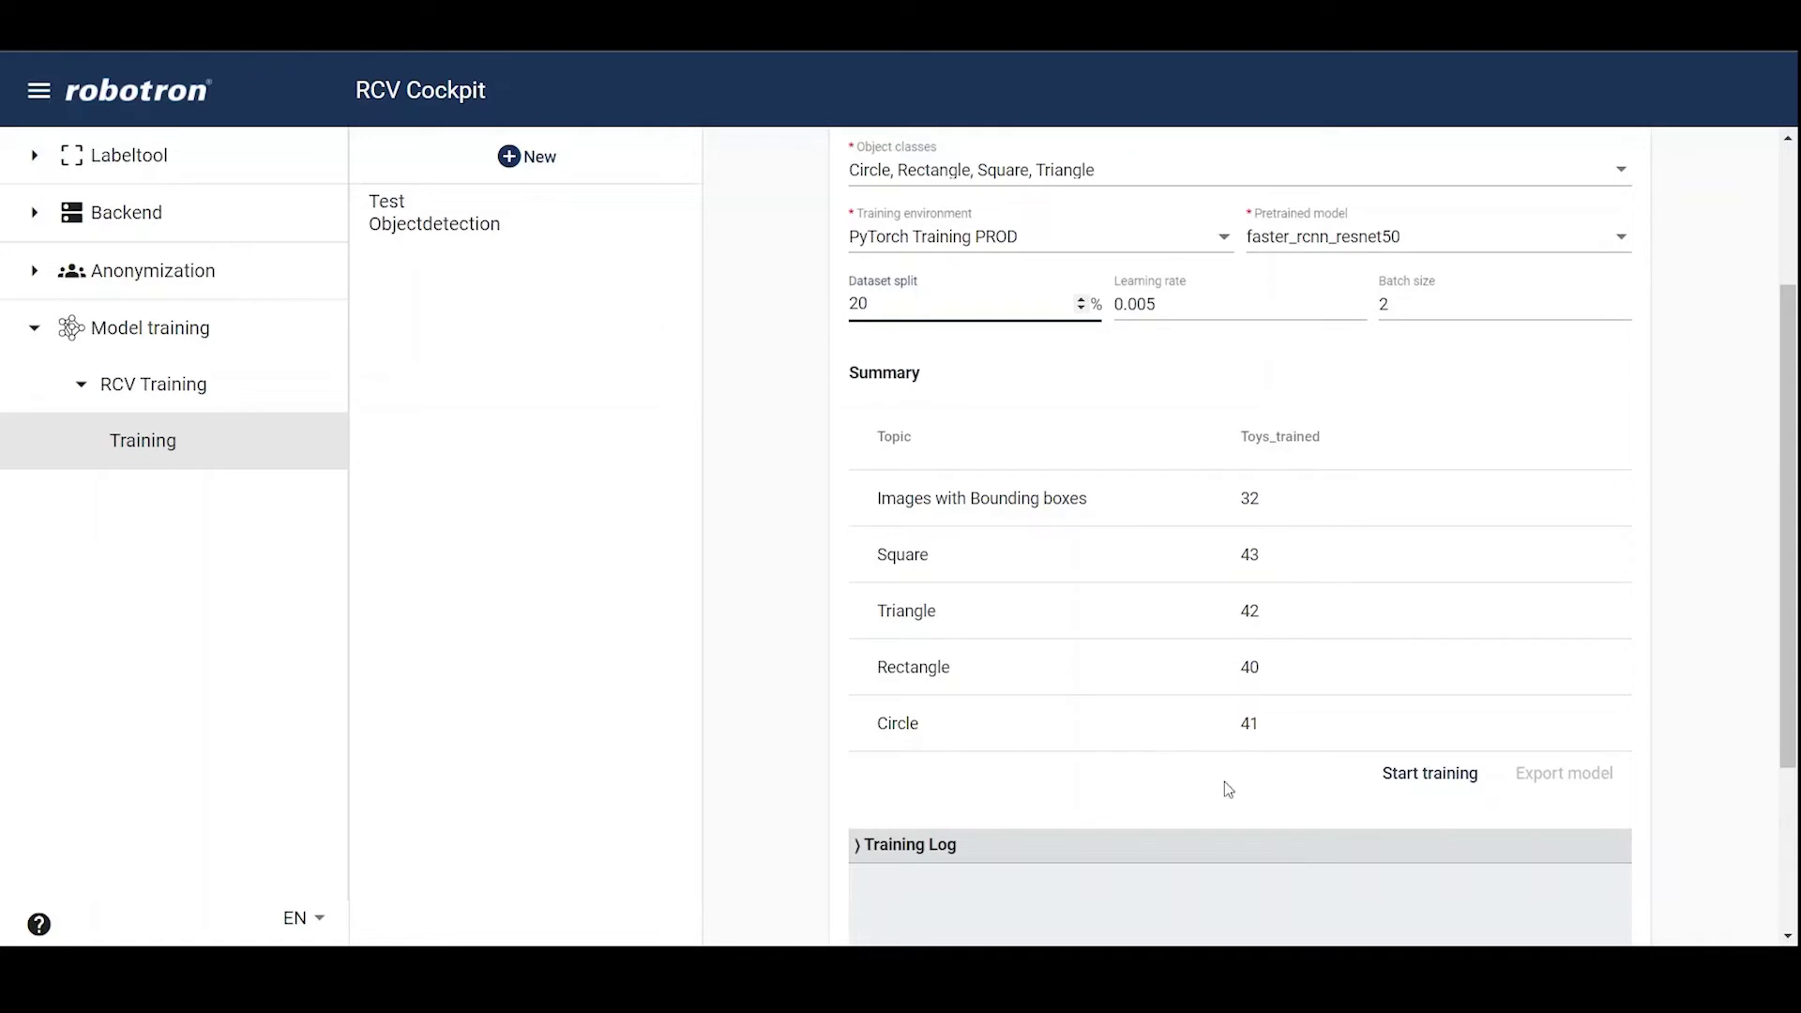
Start the toys_demo training and show Current processes, where it appears as Prepared.
{"action": "left_click", "coordinate": [1432, 782]}
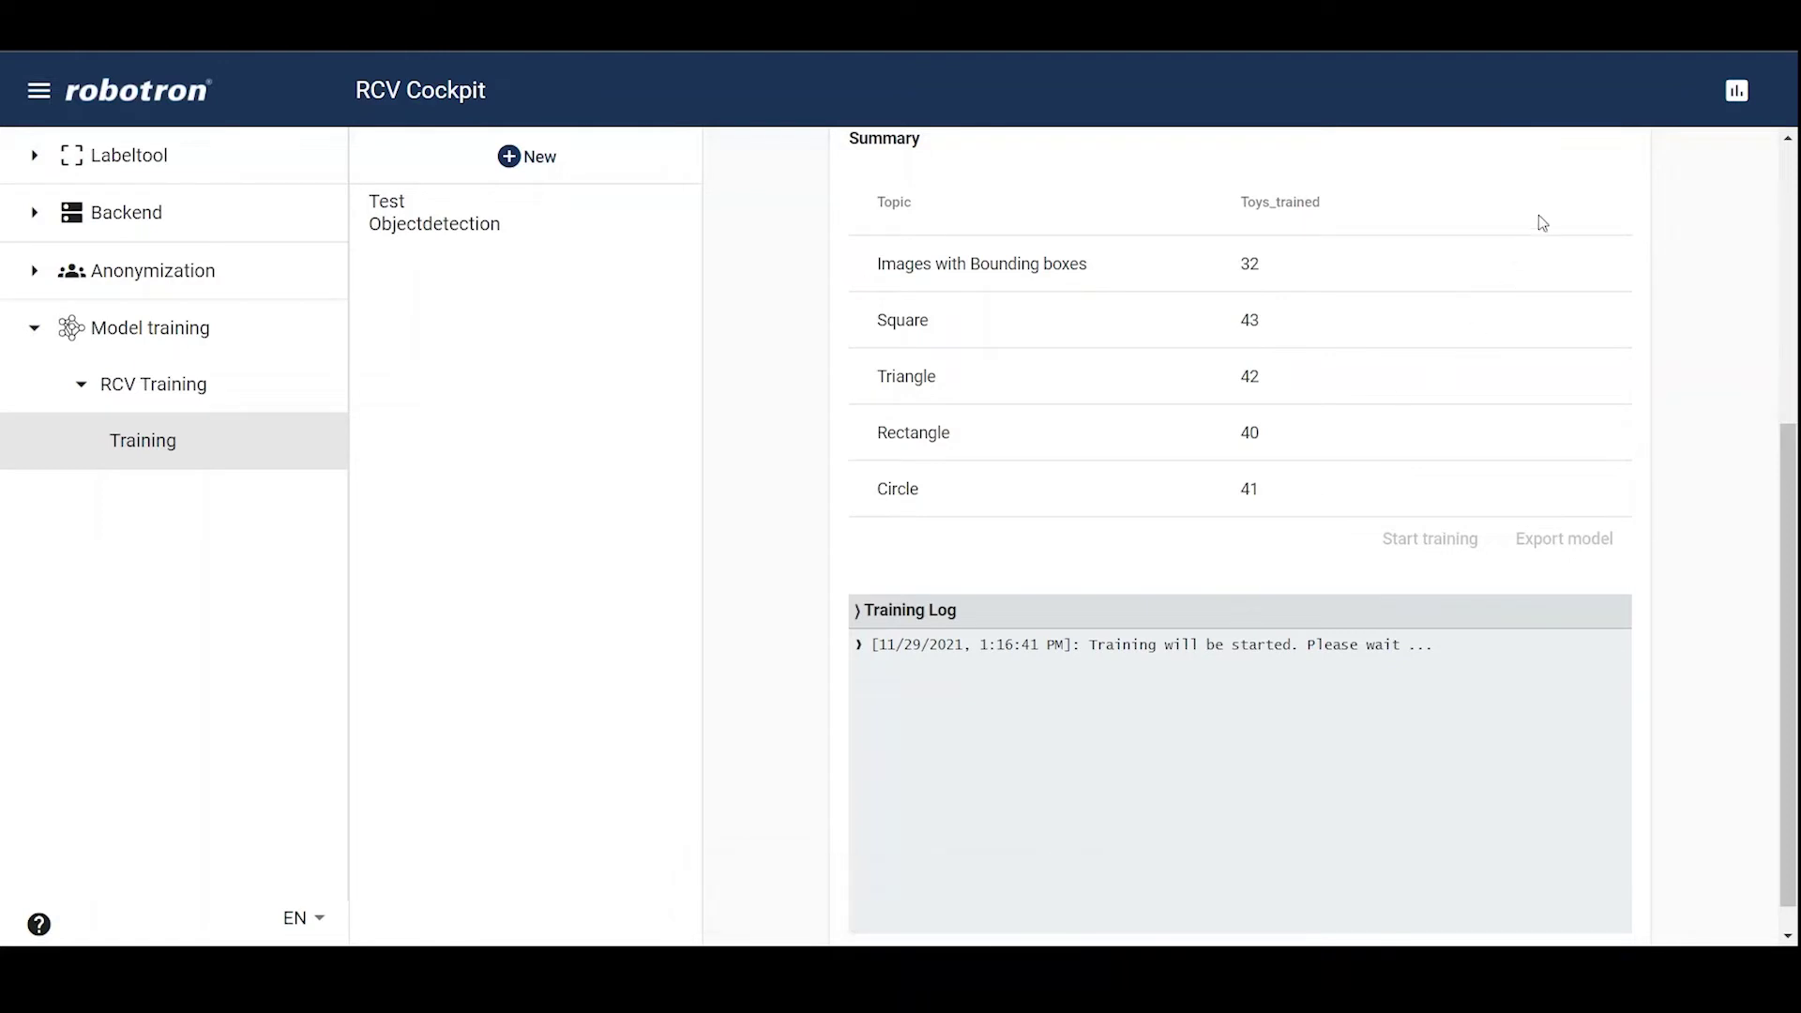
{"action": "left_click", "coordinate": [1737, 92]}
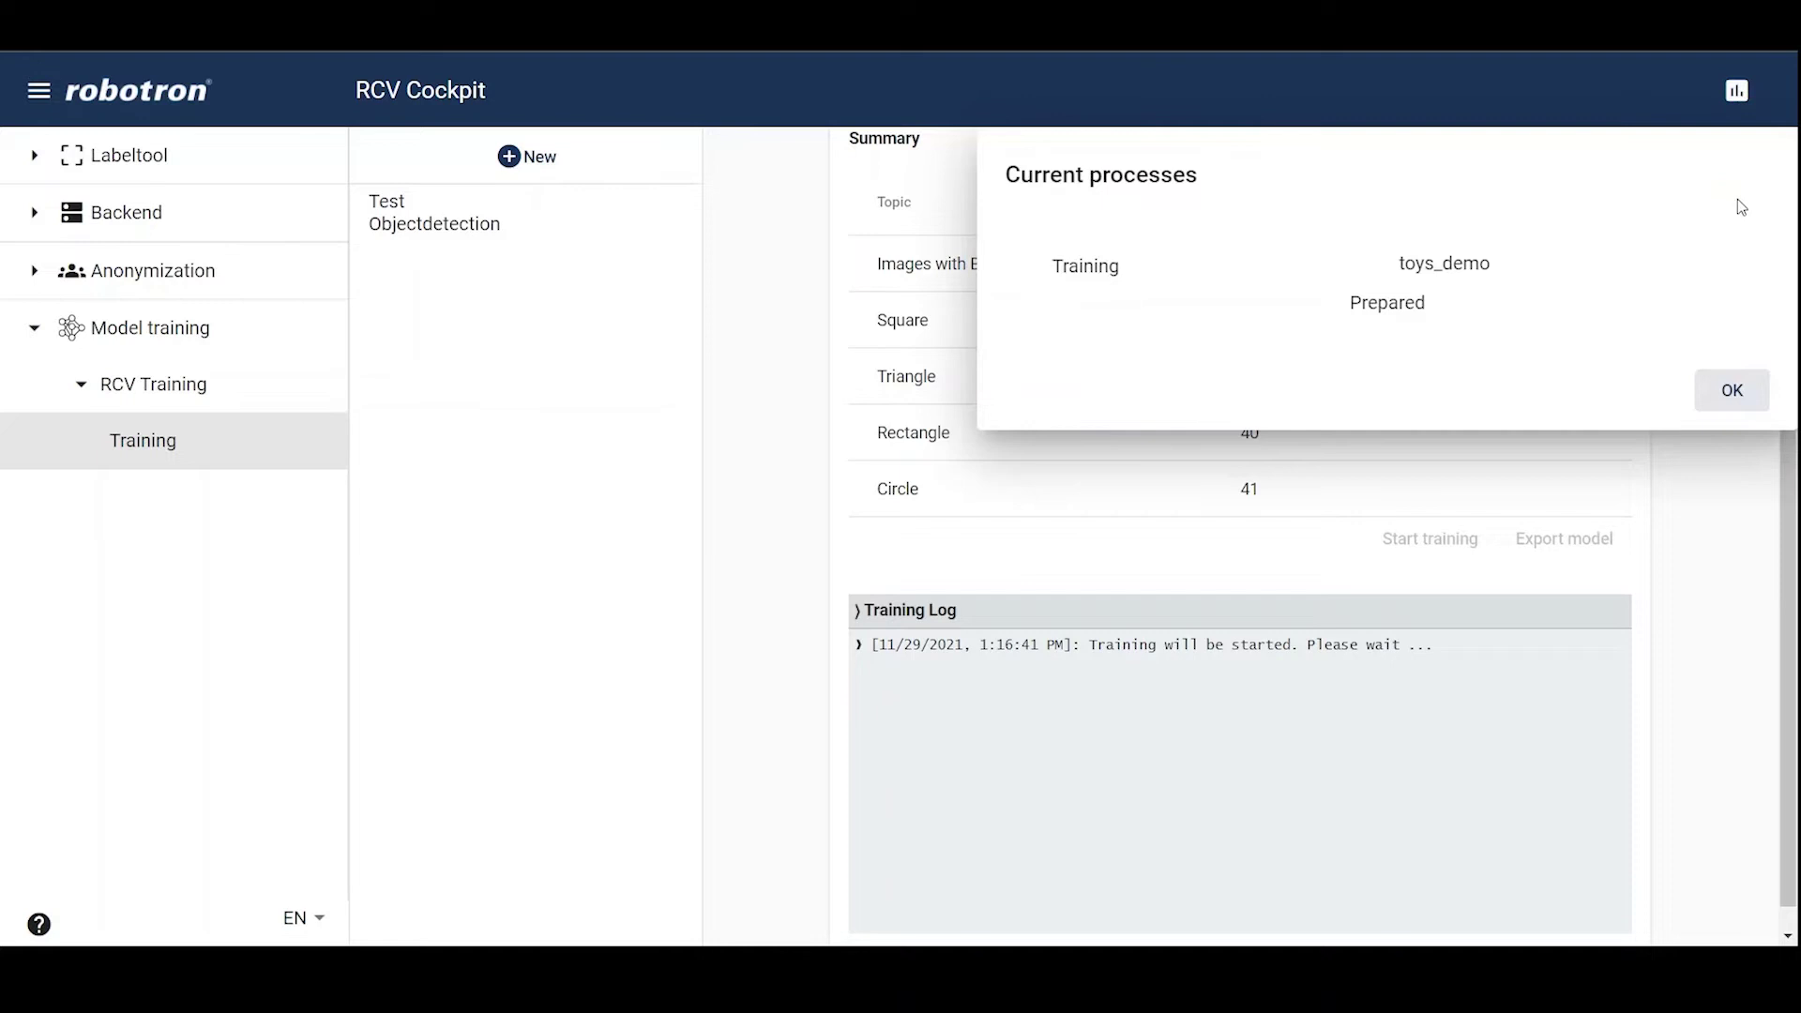
Dismiss Current processes and scroll the Training Log to the final Average Precision and Recall.
{"action": "left_click", "coordinate": [1741, 406]}
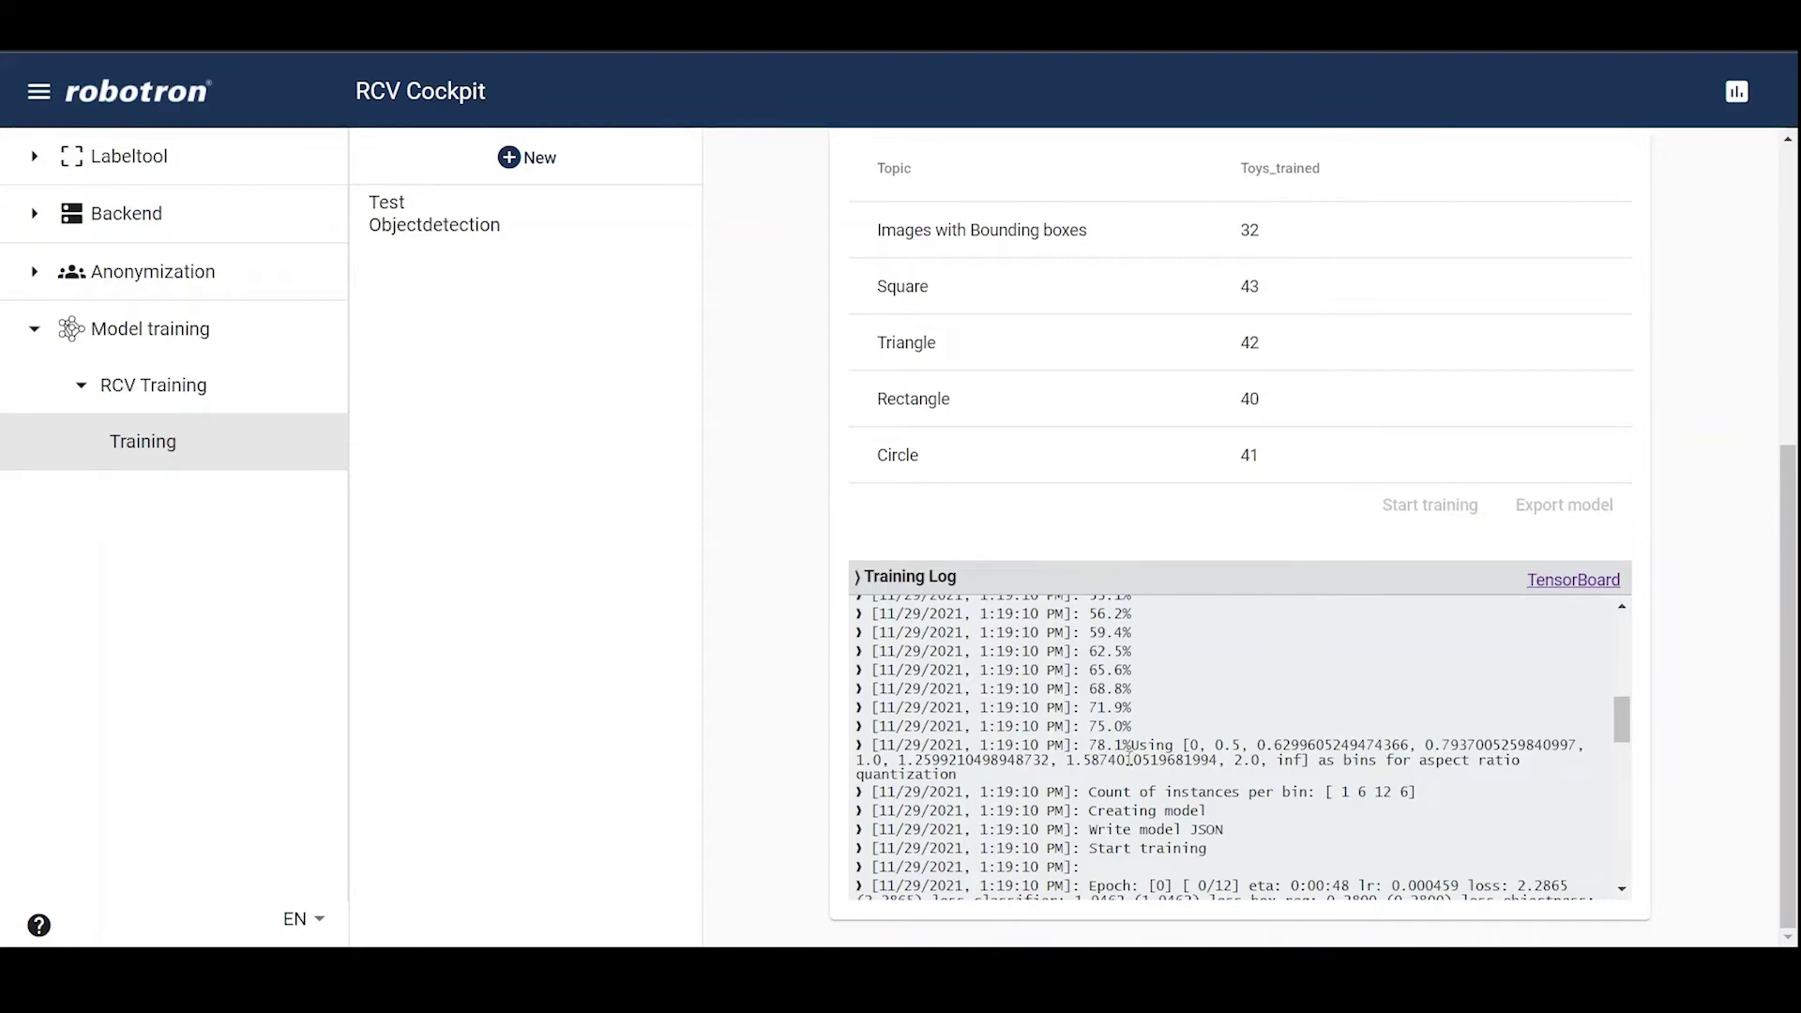
{"action": "scroll", "coordinate": [1144, 780], "scroll_direction": "down", "scroll_amount": 10}
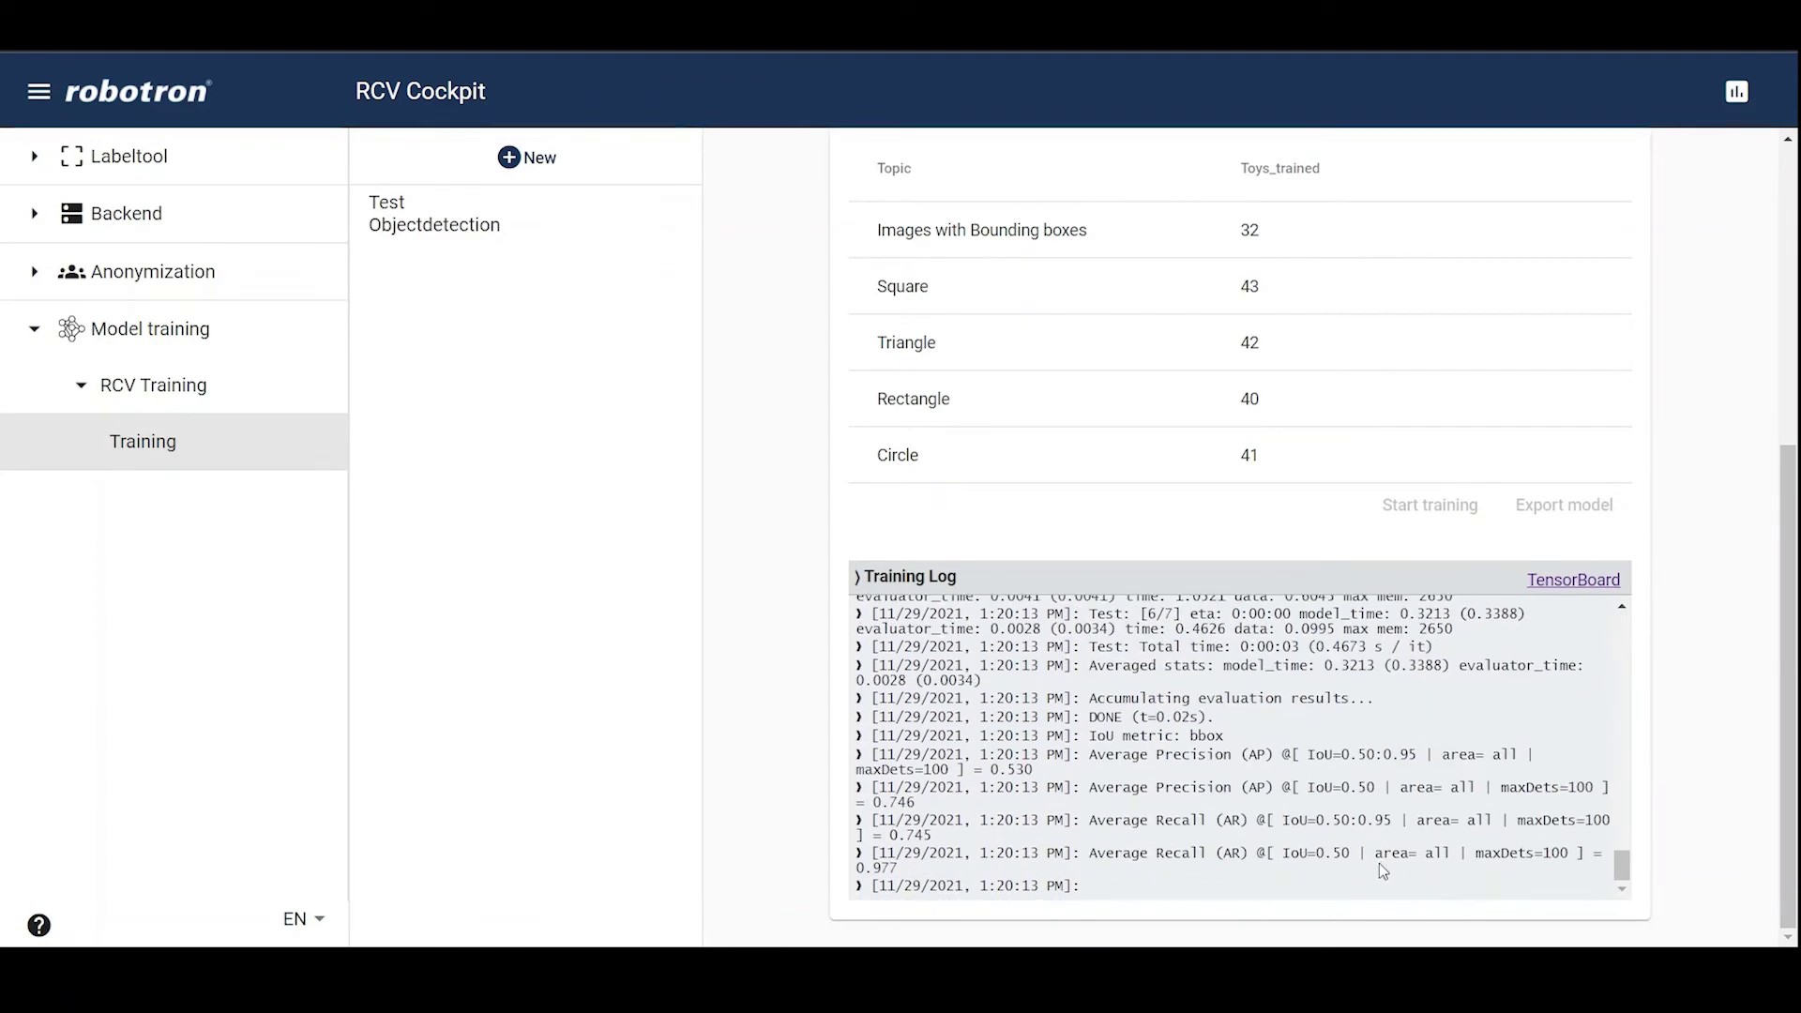
{"action": "scroll", "coordinate": [1360, 797], "scroll_direction": "up", "scroll_amount": 5}
{"action": "scroll", "coordinate": [779, 519], "scroll_direction": "up", "scroll_amount": 3}
In TensorBoard, fit the per-class AP at IoU 0.50 chart to all training steps.
{"action": "scroll", "coordinate": [778, 522], "scroll_direction": "up", "scroll_amount": 2}
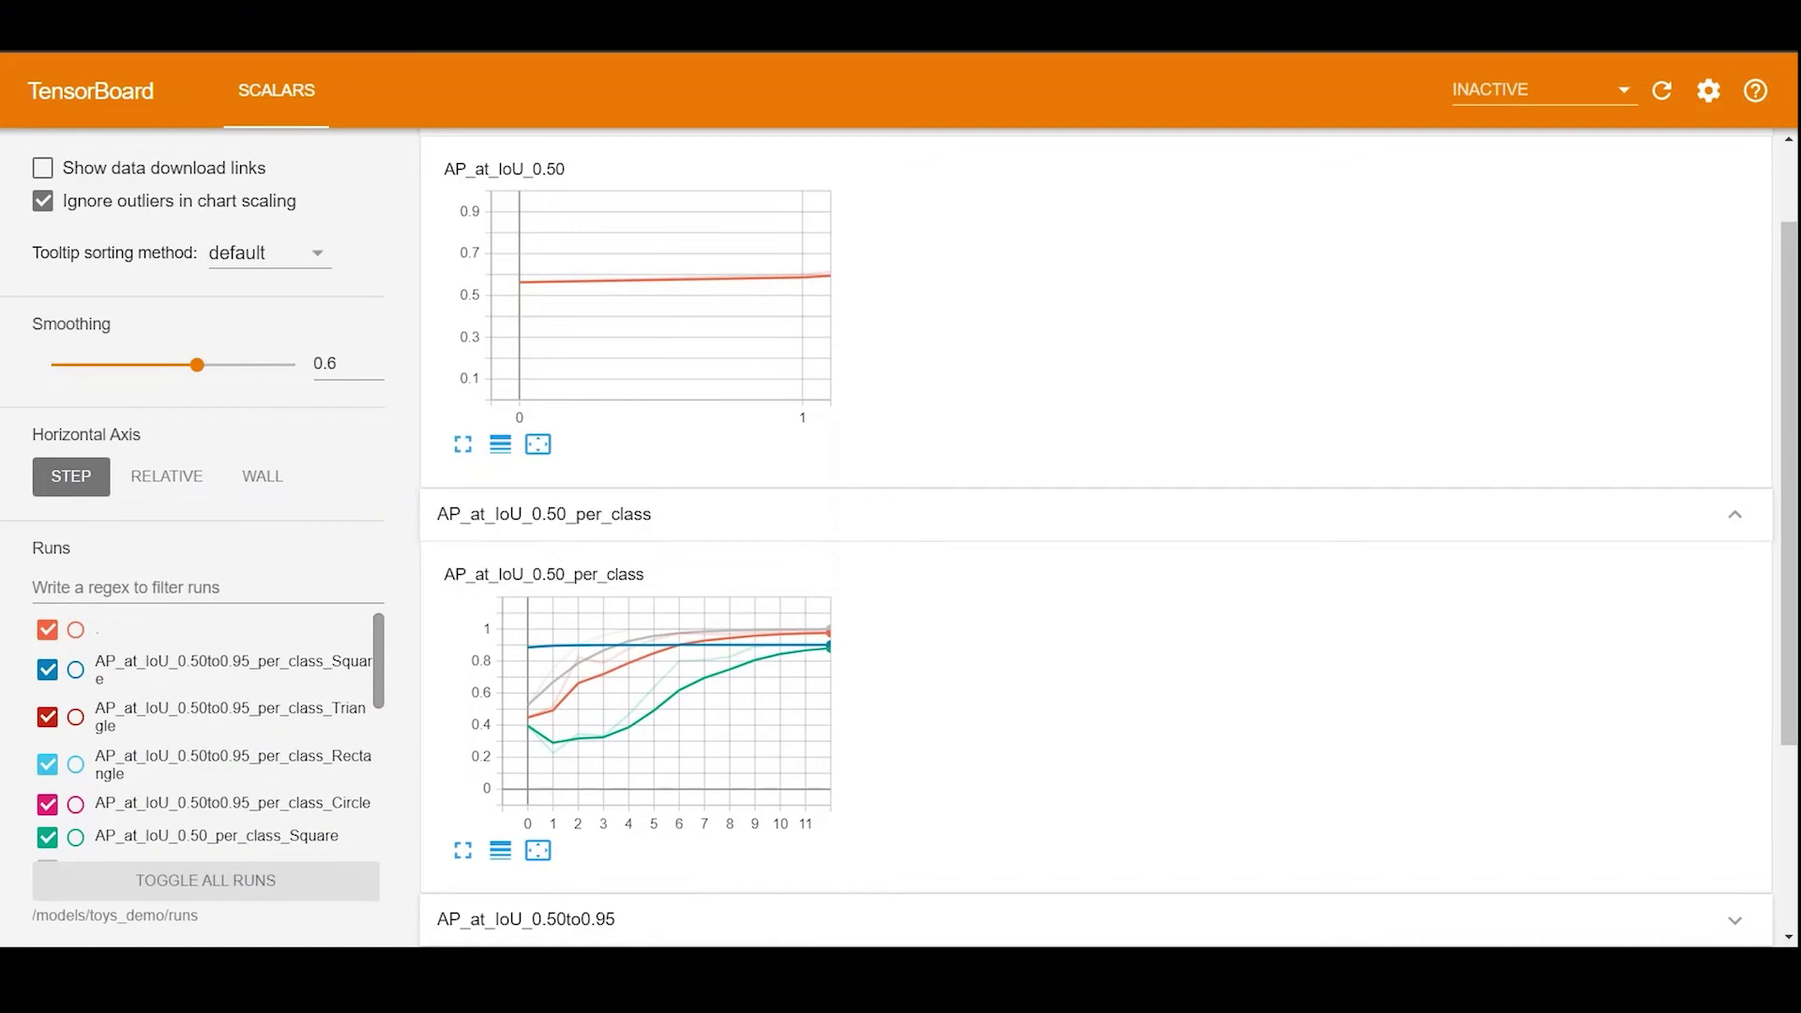
{"action": "left_click", "coordinate": [539, 850]}
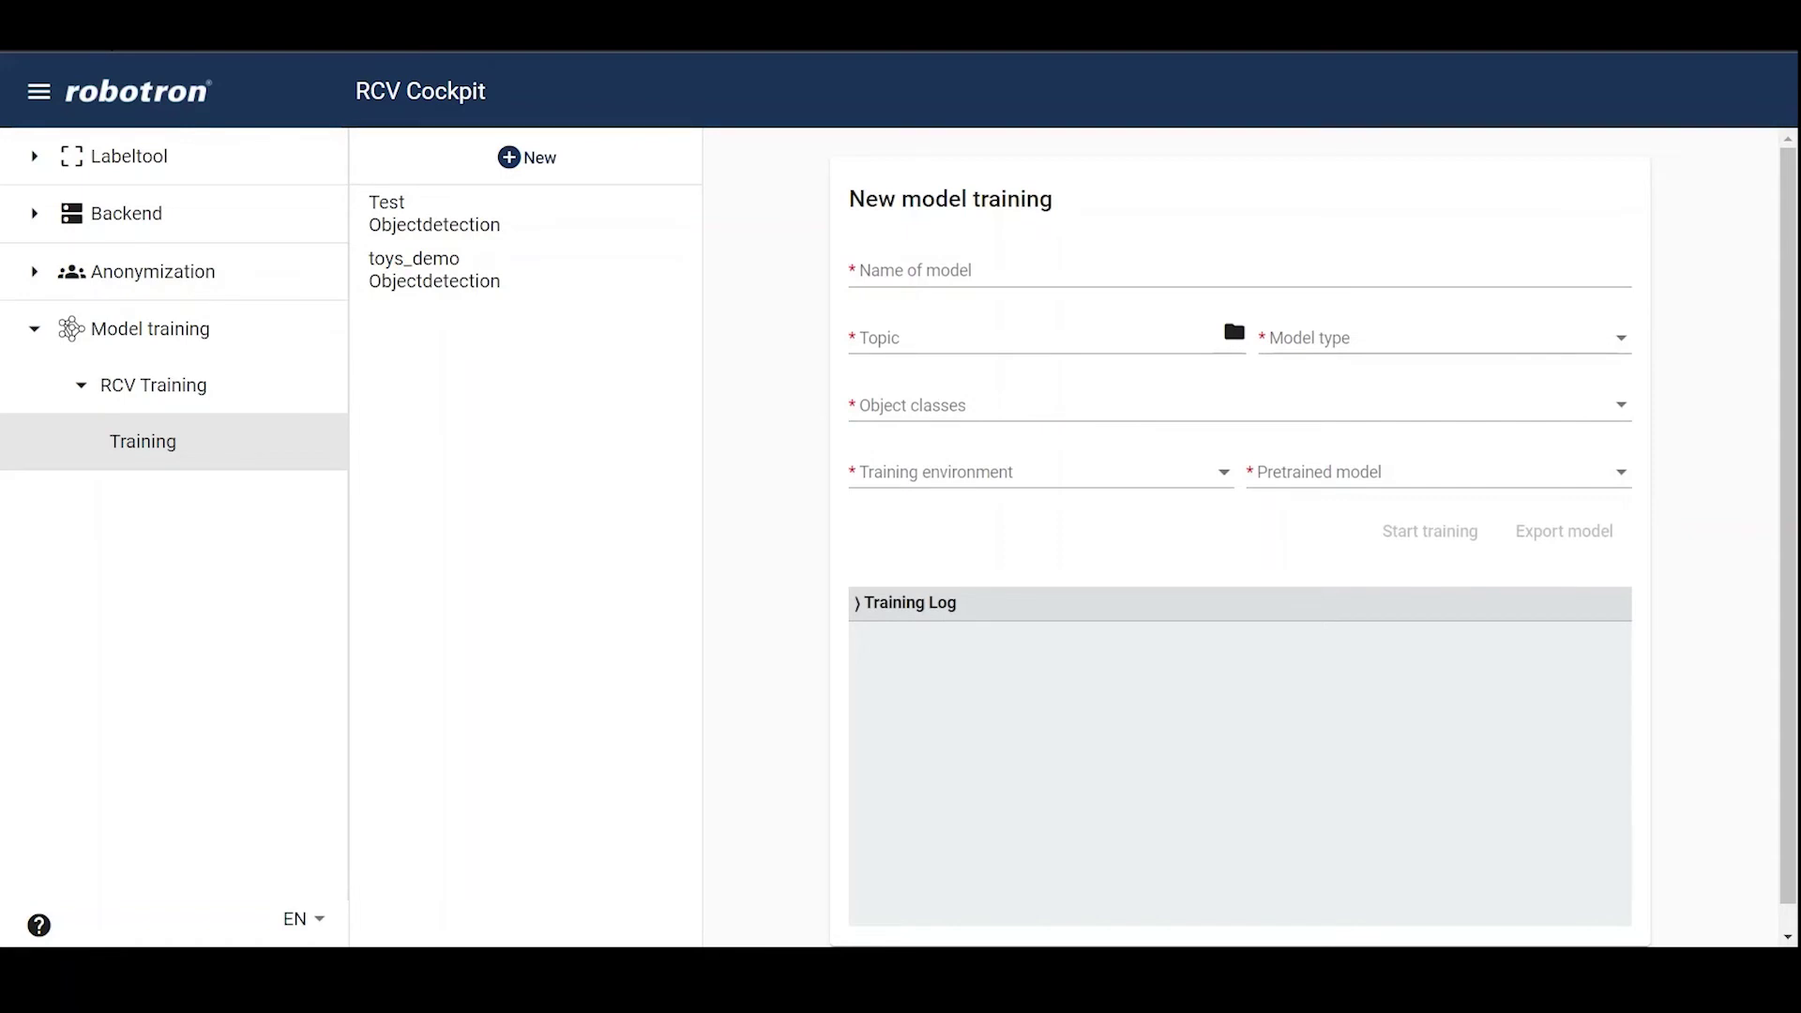
Open the toys_demo training and bring up its Export model dialog with checkpoint 19.
{"action": "left_click", "coordinate": [432, 281]}
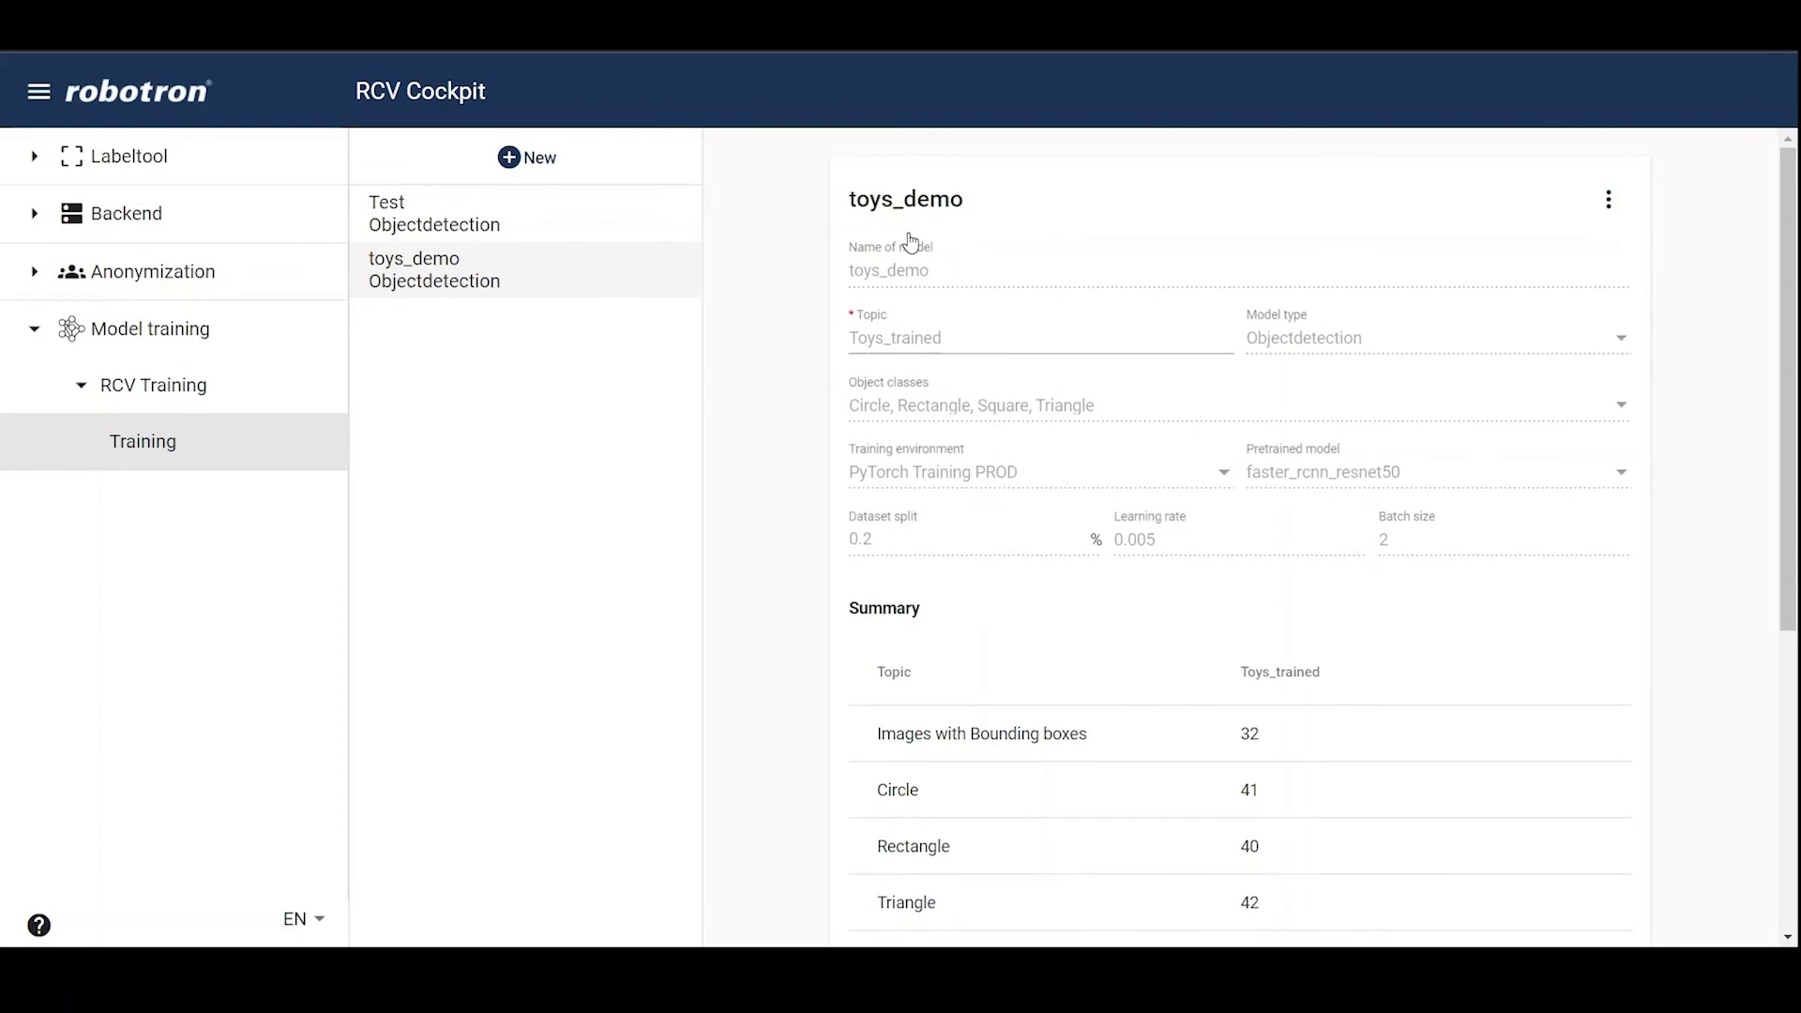
{"action": "scroll", "coordinate": [1597, 784], "scroll_direction": "down", "scroll_amount": 3}
{"action": "left_click", "coordinate": [1598, 781]}
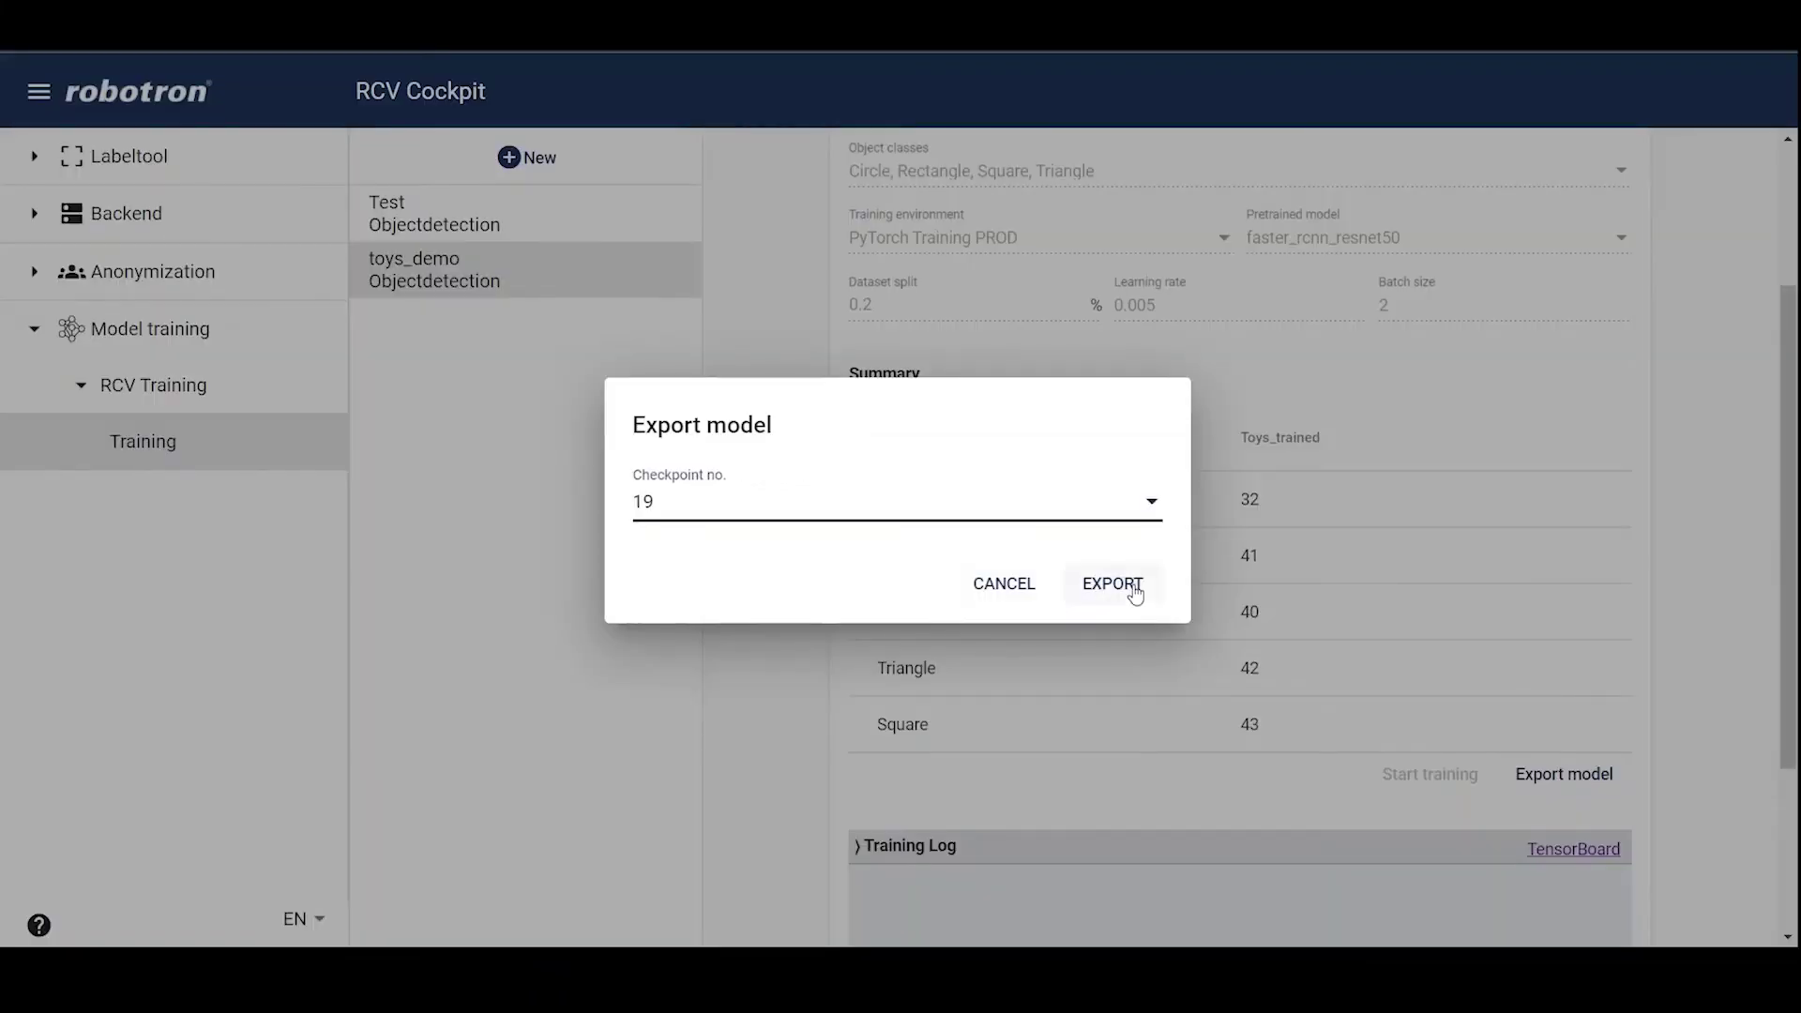
Export checkpoint 19 of the toys_demo model.
{"action": "left_click", "coordinate": [1136, 589]}
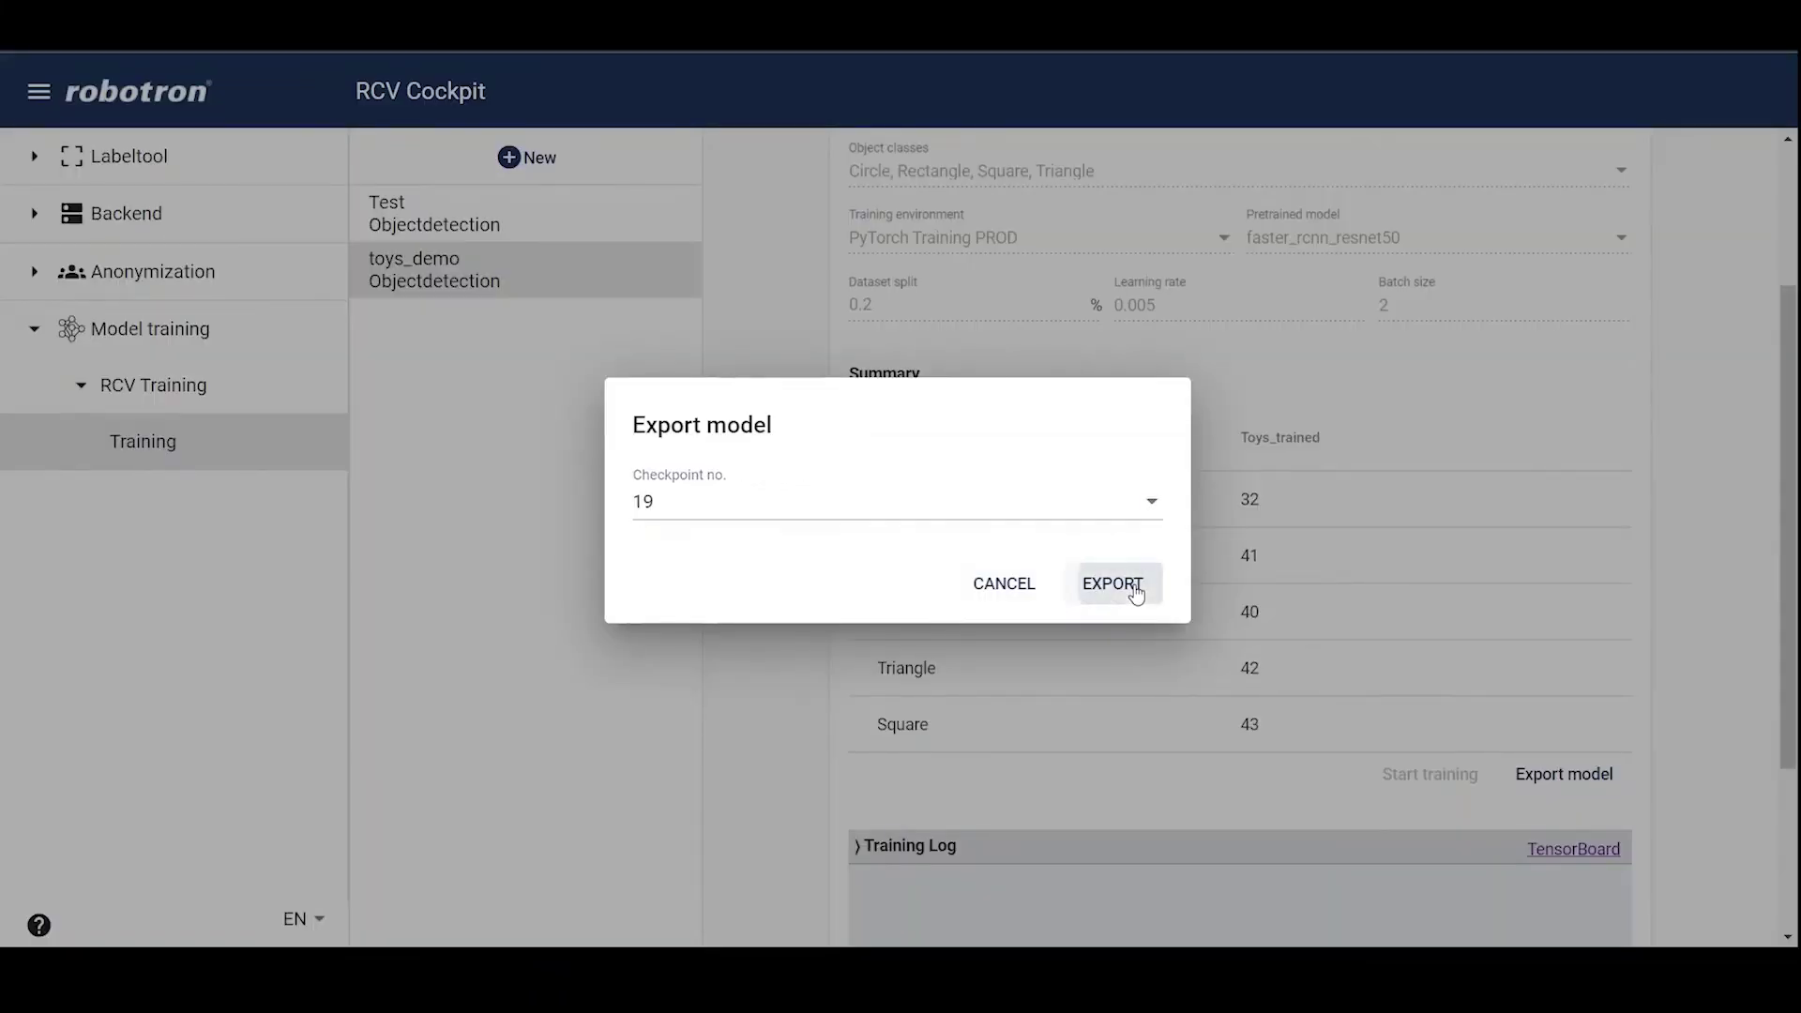